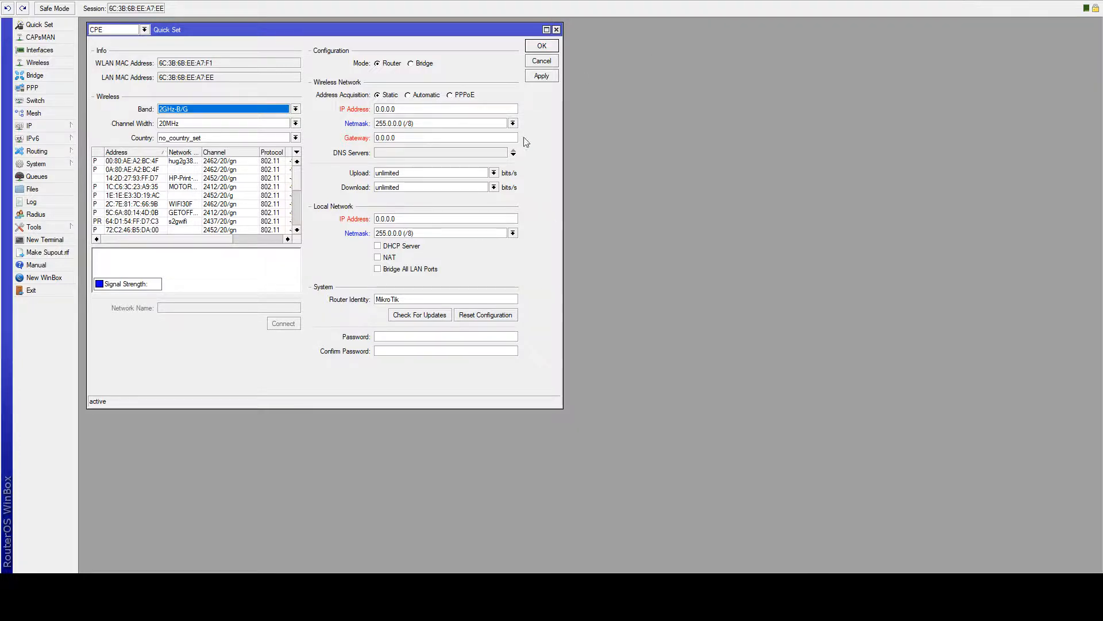
- Dismiss the Quick Set window and enable the wlan1 wireless interface in the interface list
click(556, 30)
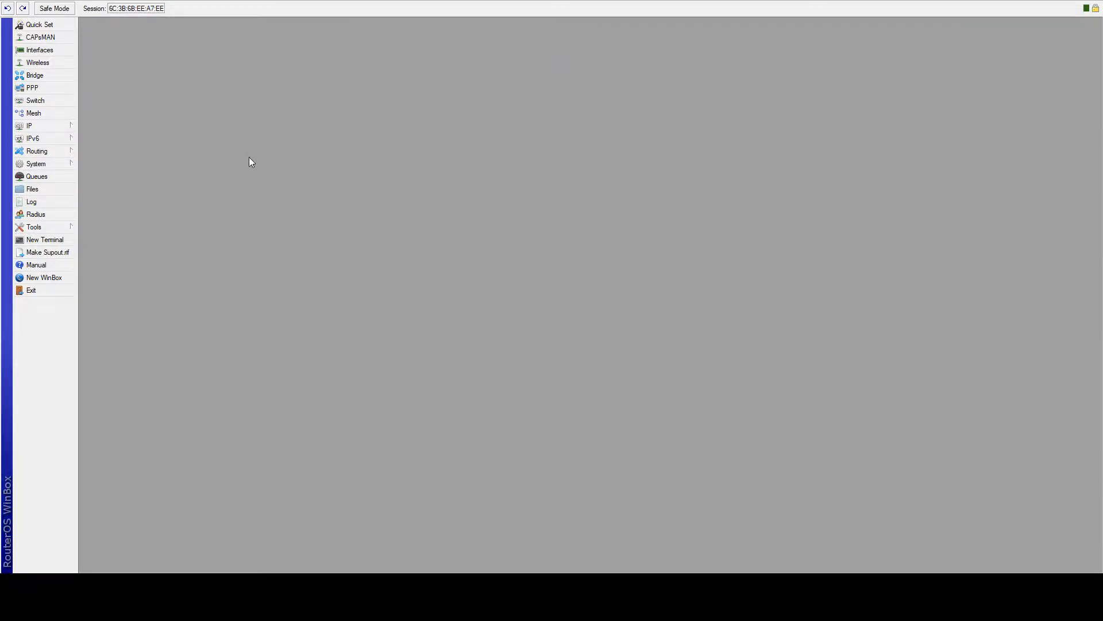
click(57, 49)
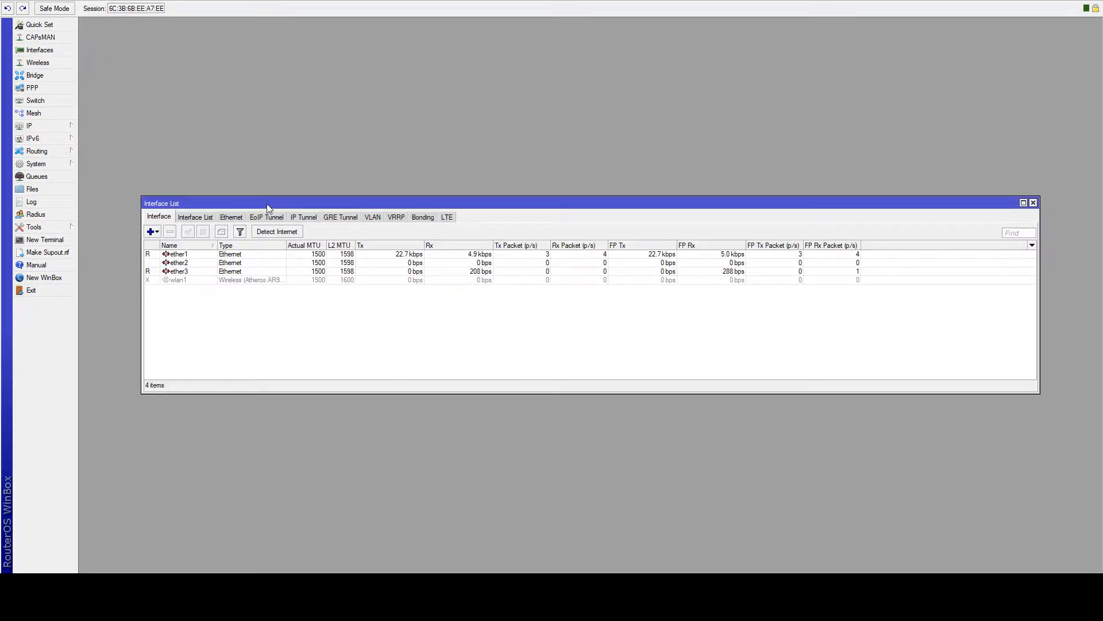
drag(267, 208, 232, 49)
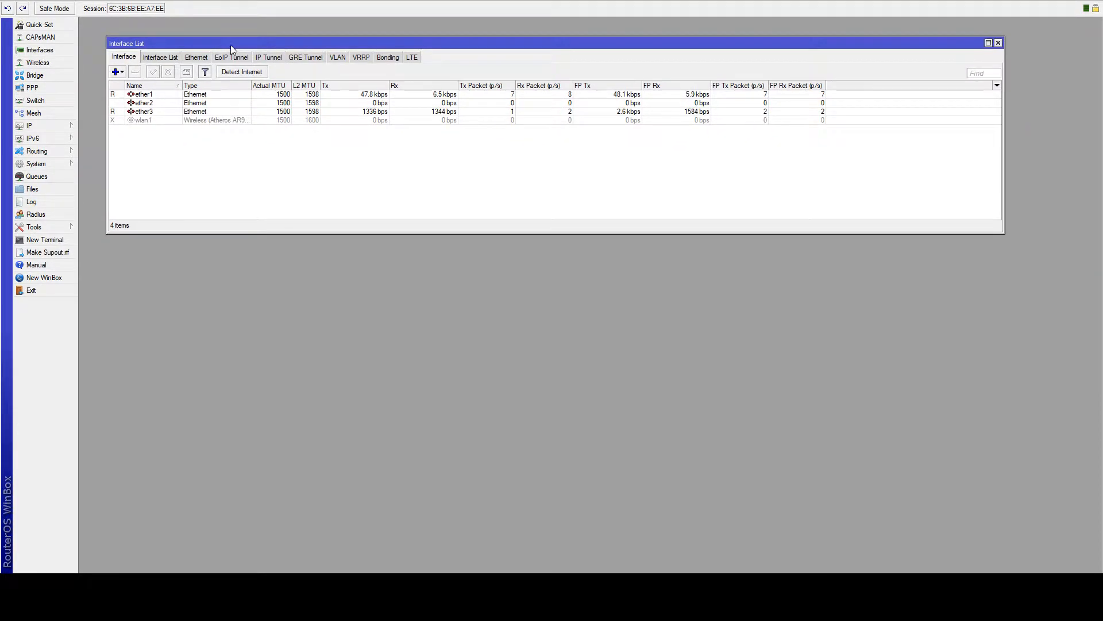
click(164, 120)
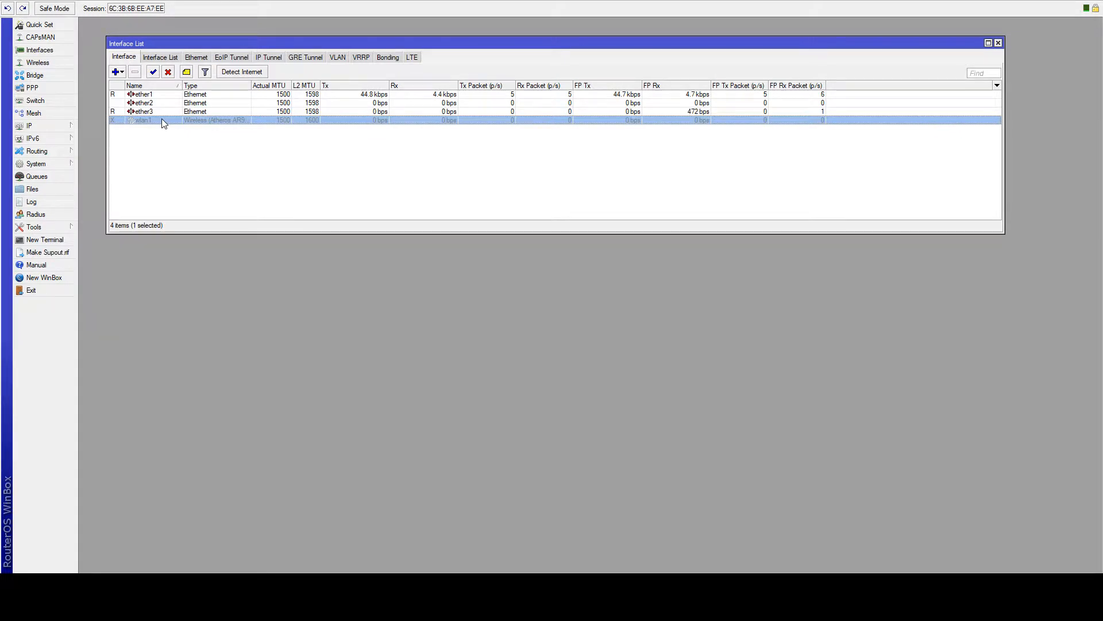
click(154, 72)
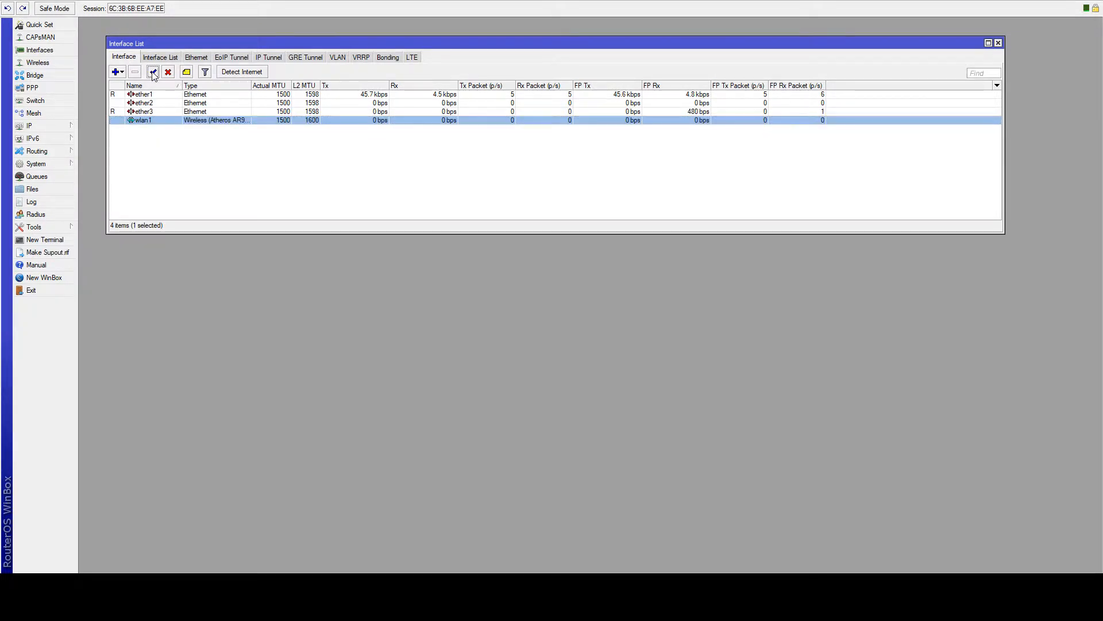
- Add the comment WAN to the ether1 interface
click(166, 98)
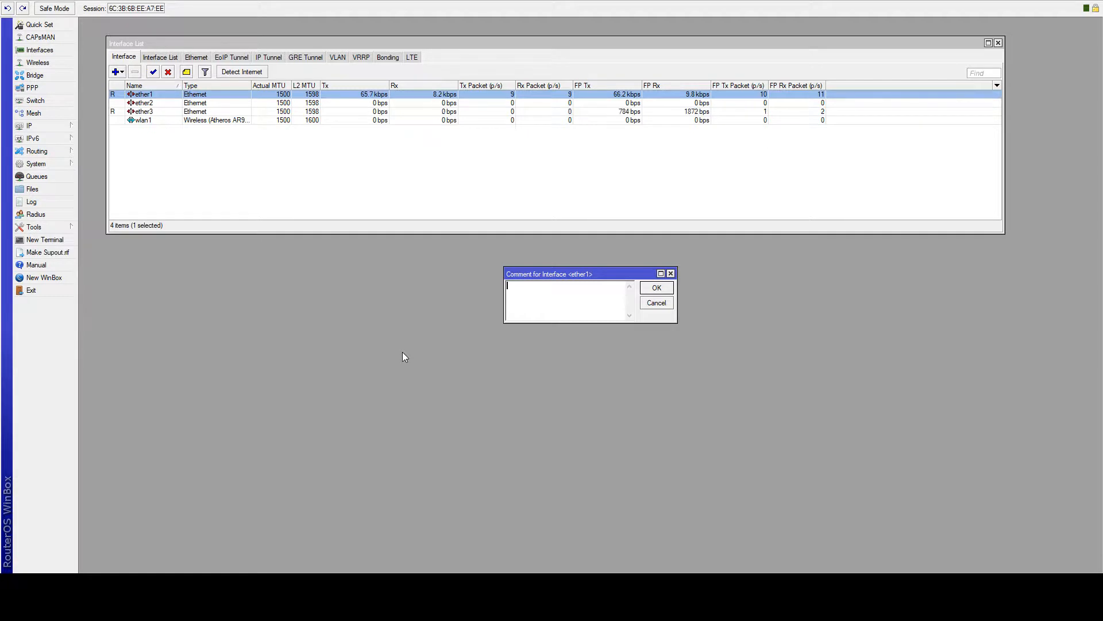
text(WAN)
key(Return)
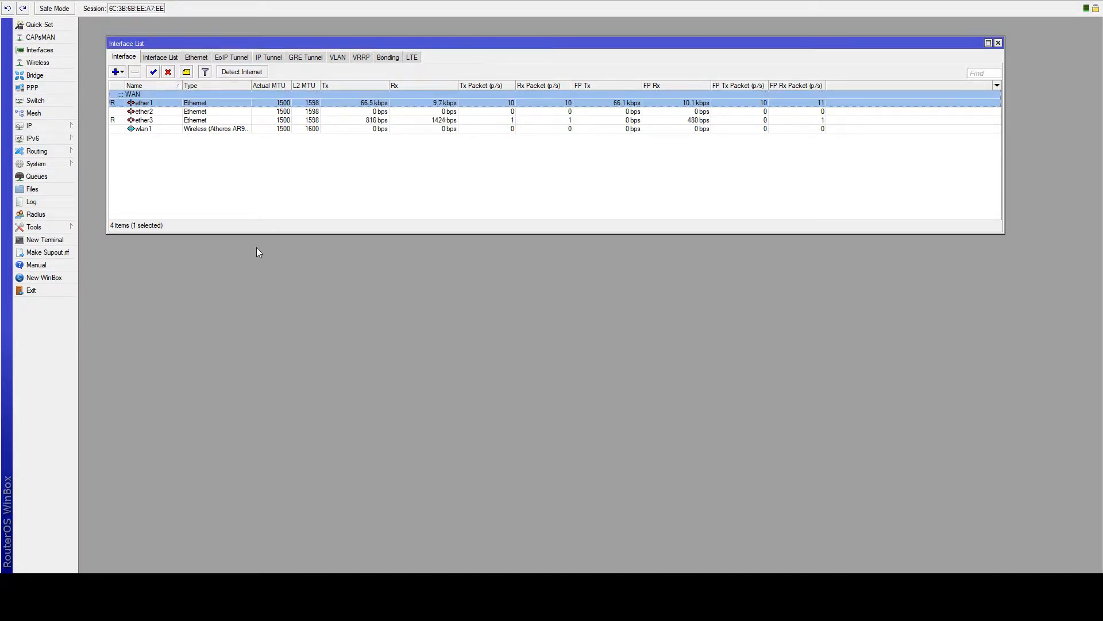
- Add the comment LAN1 to the ether2 interface, leaving its other properties as they are
click(163, 113)
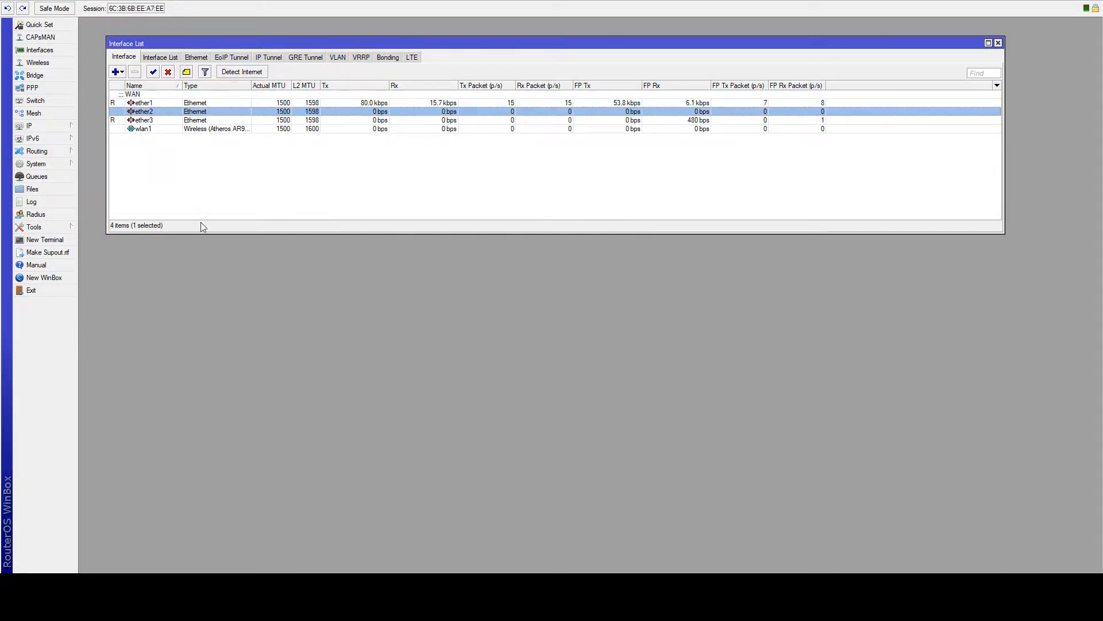
key(ctrl+m)
text(W)
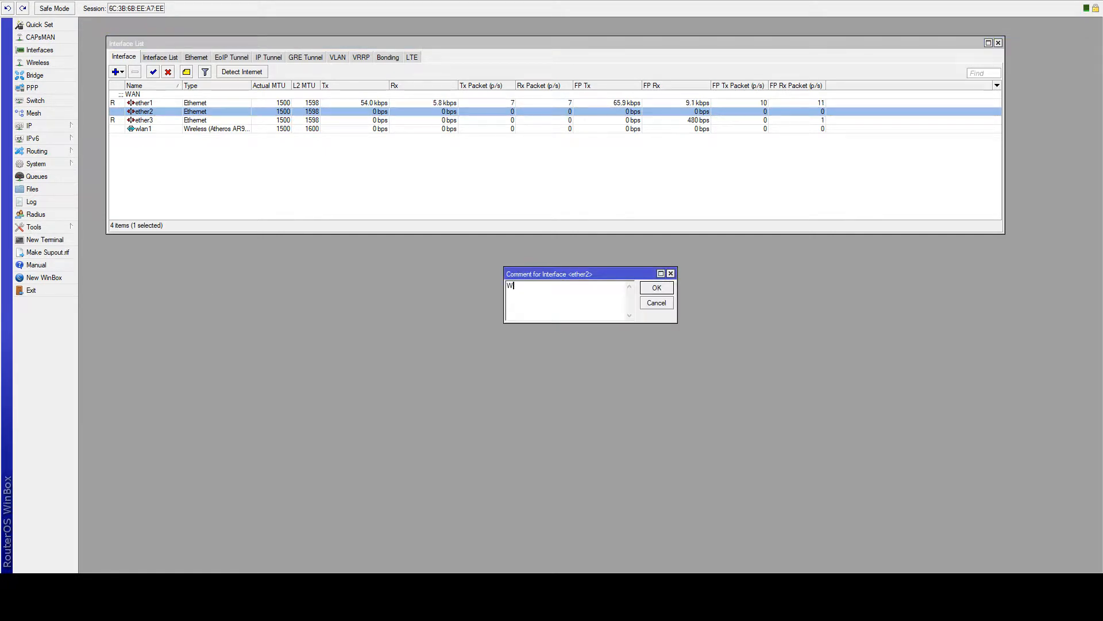
text(AN1)
key(BackSpace)
key(BackSpace)
text(LA)
key(Return)
key(Return)
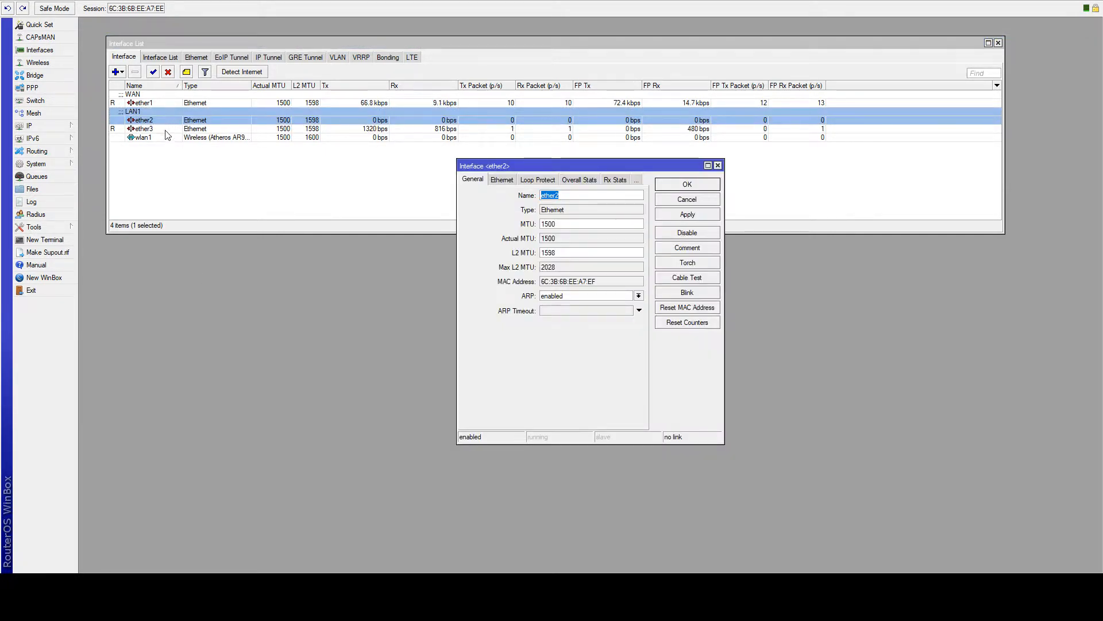
click(686, 202)
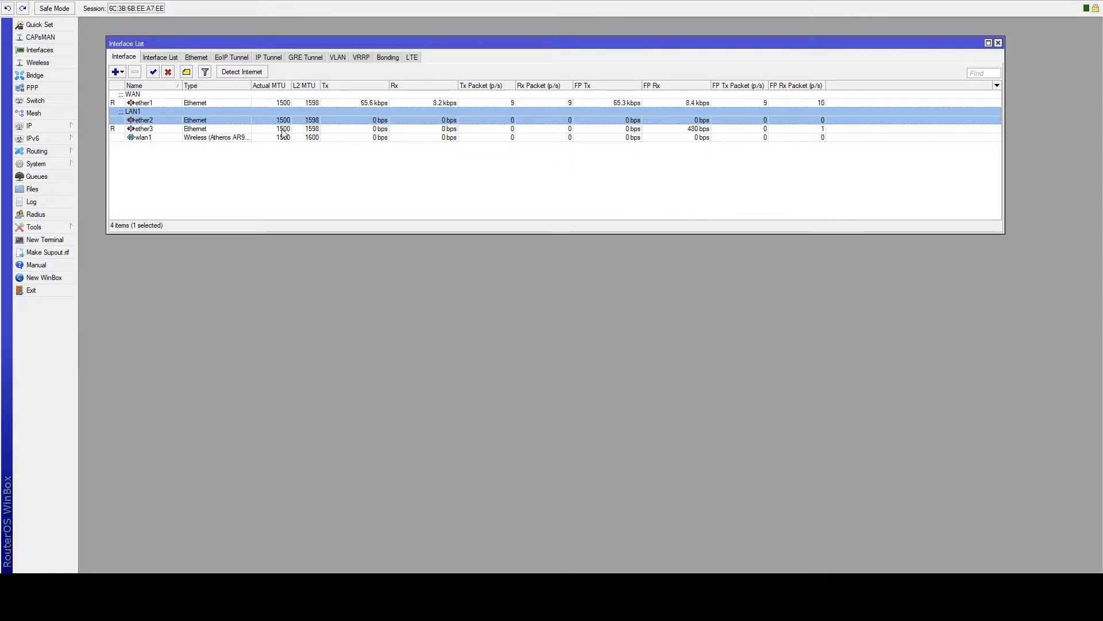
- Add the comment LAN2 to the ether3 interface
click(163, 129)
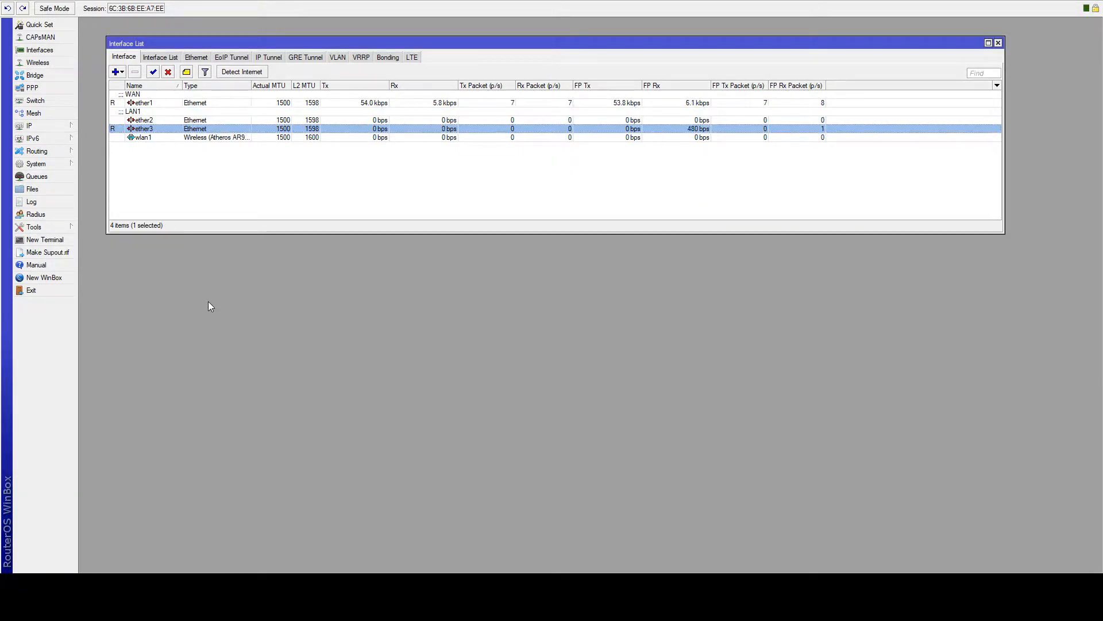
key(ctrl+m)
text(WA)
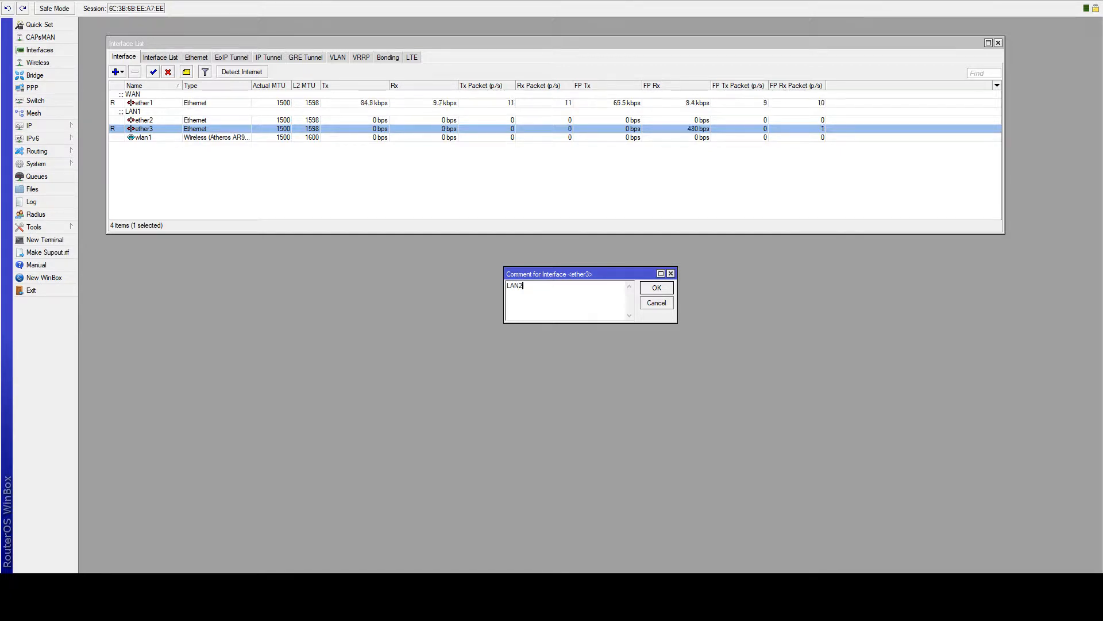
click(656, 287)
- Add the comment WIFI to the wlan1 interface
click(148, 147)
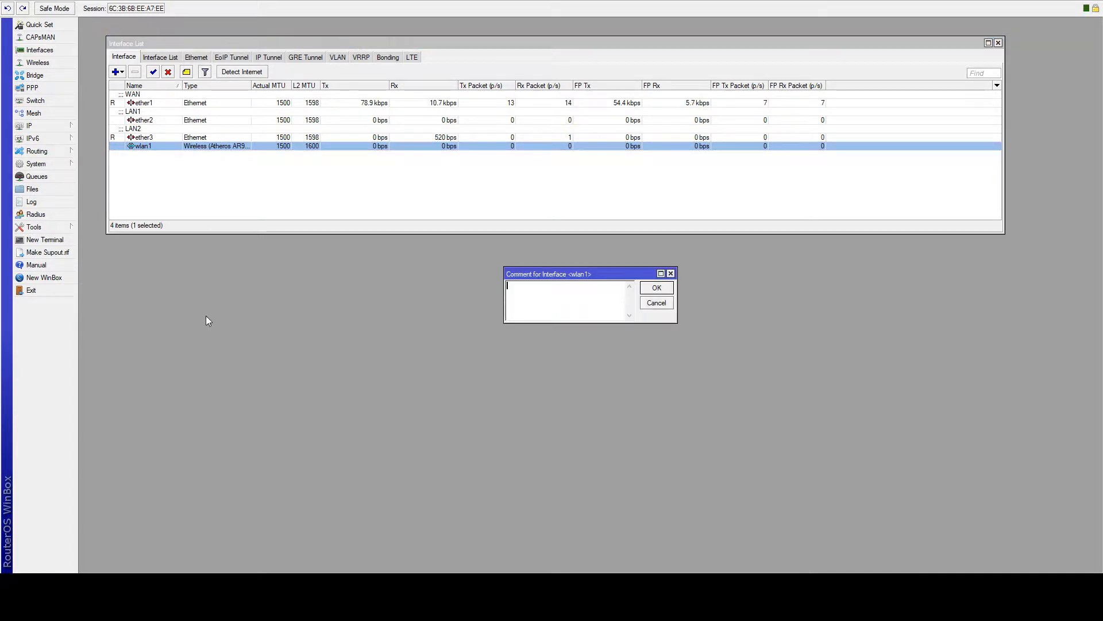
text(WIFI)
key(Return)
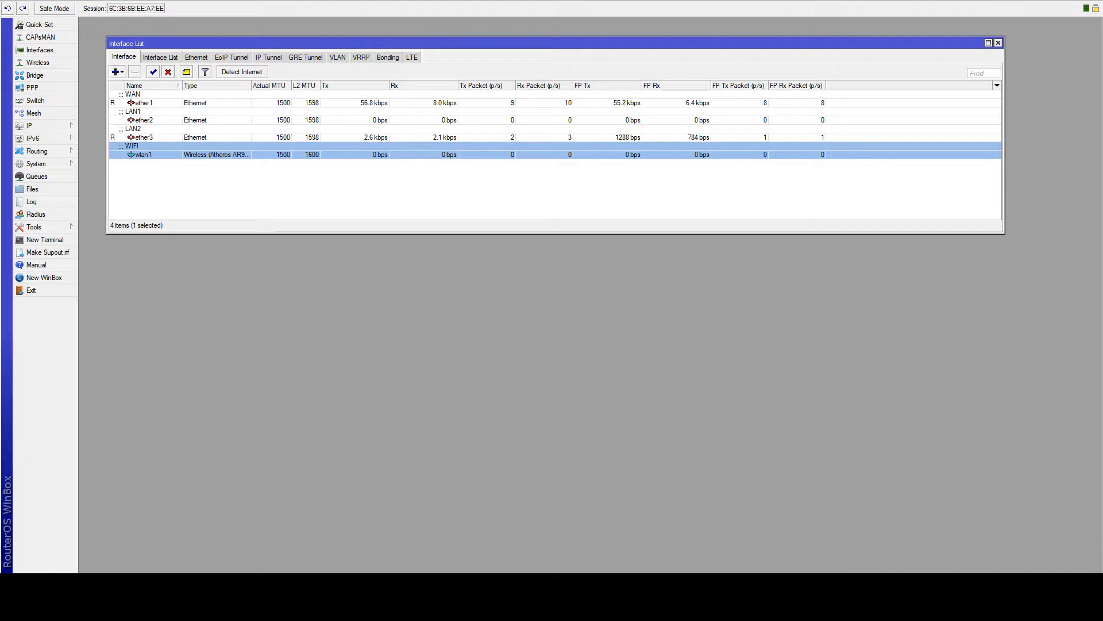
- Create a new bridge interface named LANbridge
click(34, 75)
drag(403, 201, 347, 253)
click(148, 281)
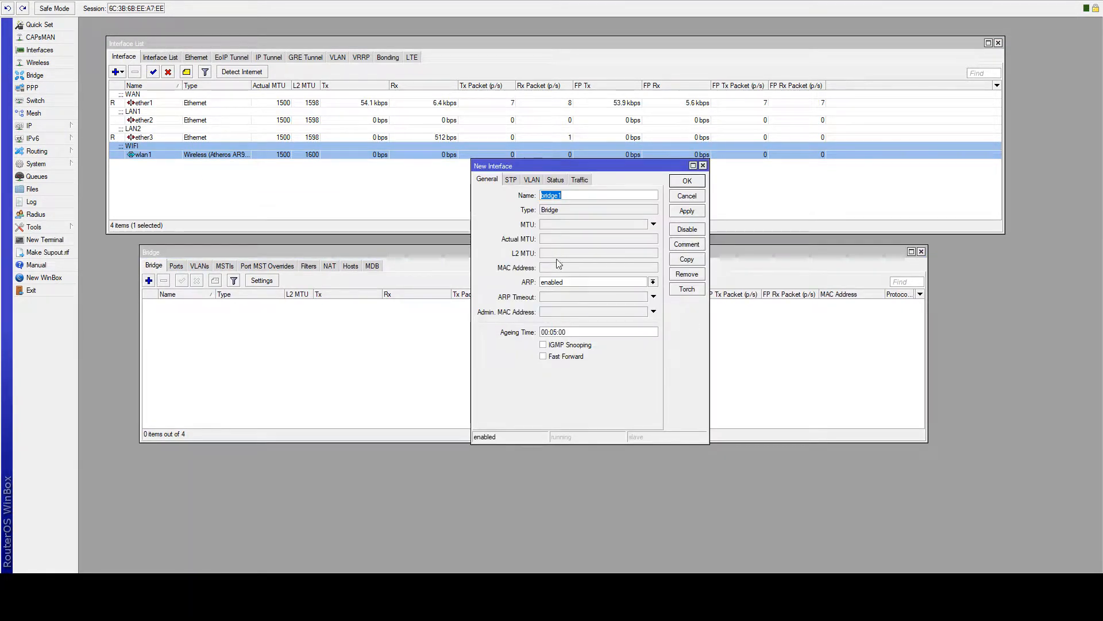
text(LANbridge)
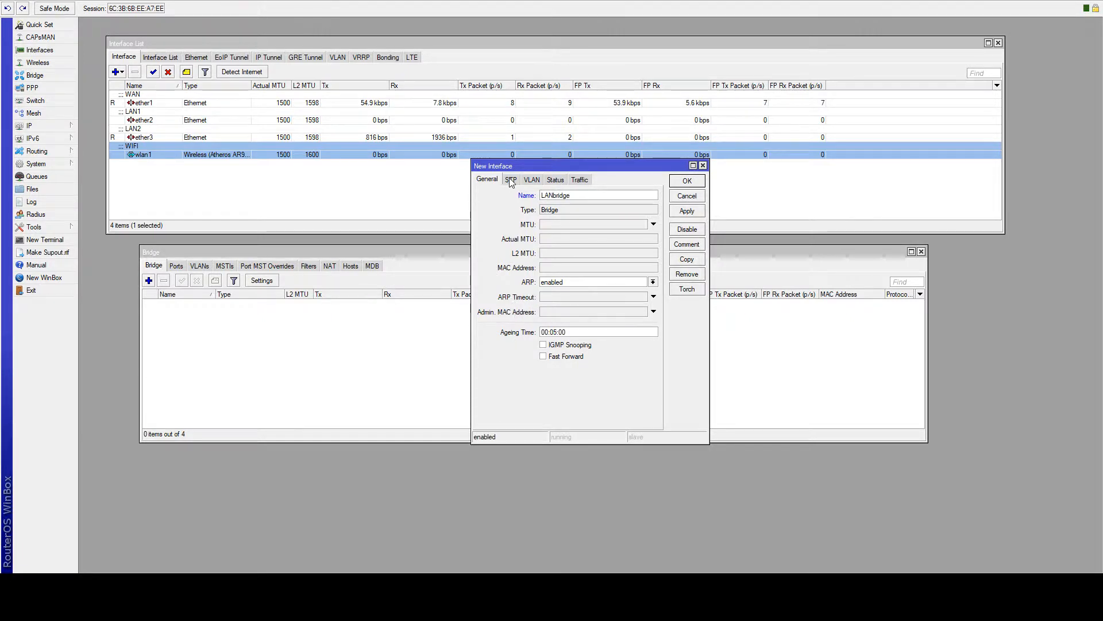
click(686, 181)
- Add wlan1 as a port of LANbridge
click(178, 267)
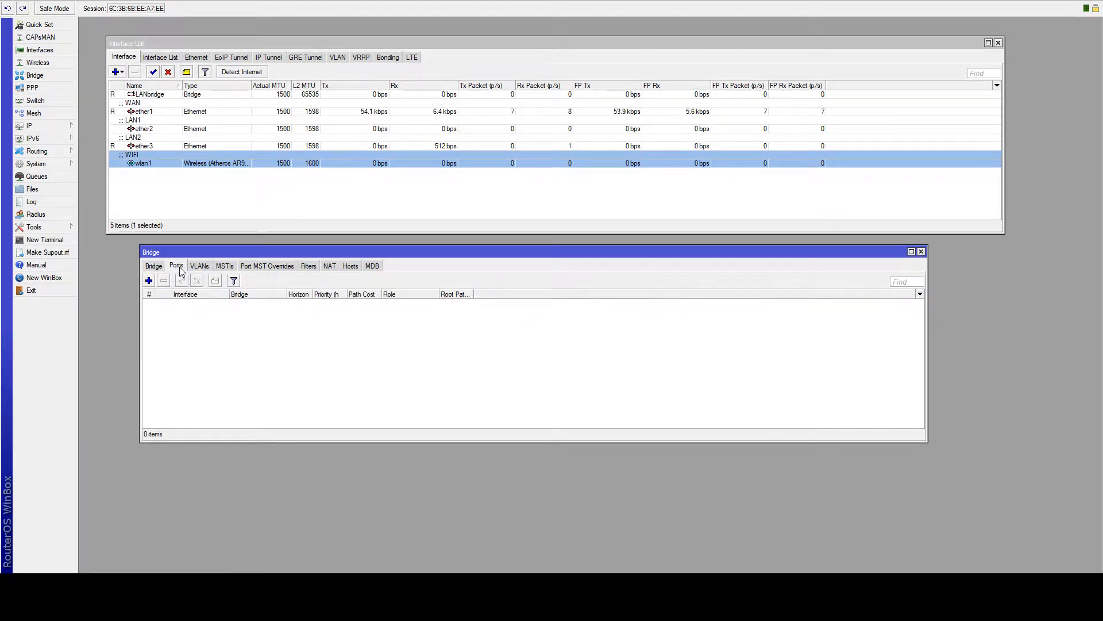
click(149, 281)
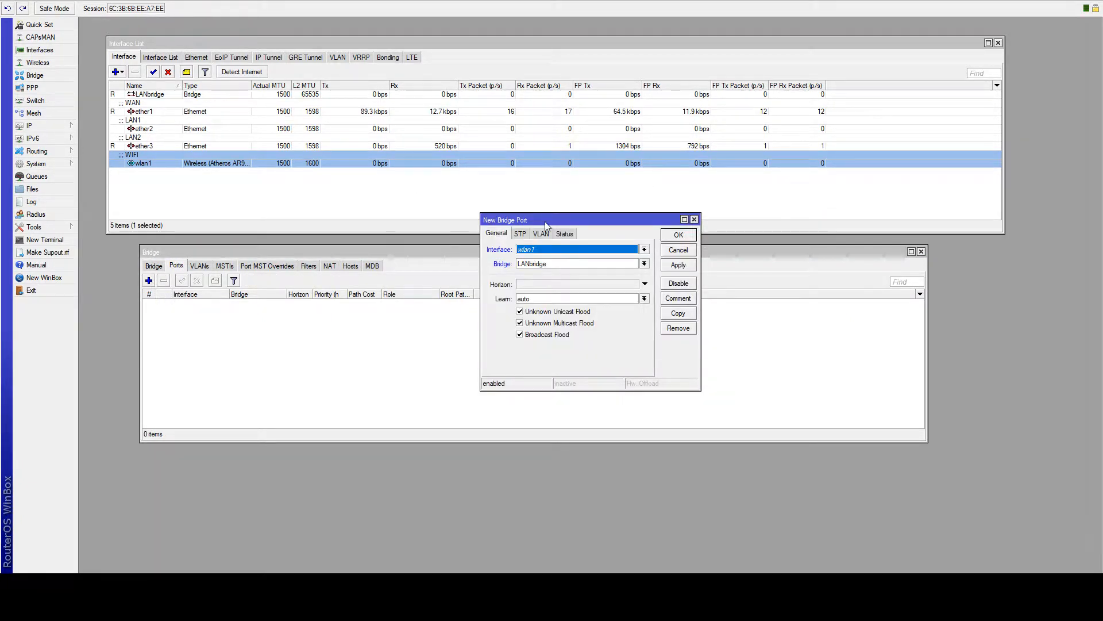
drag(610, 218, 512, 284)
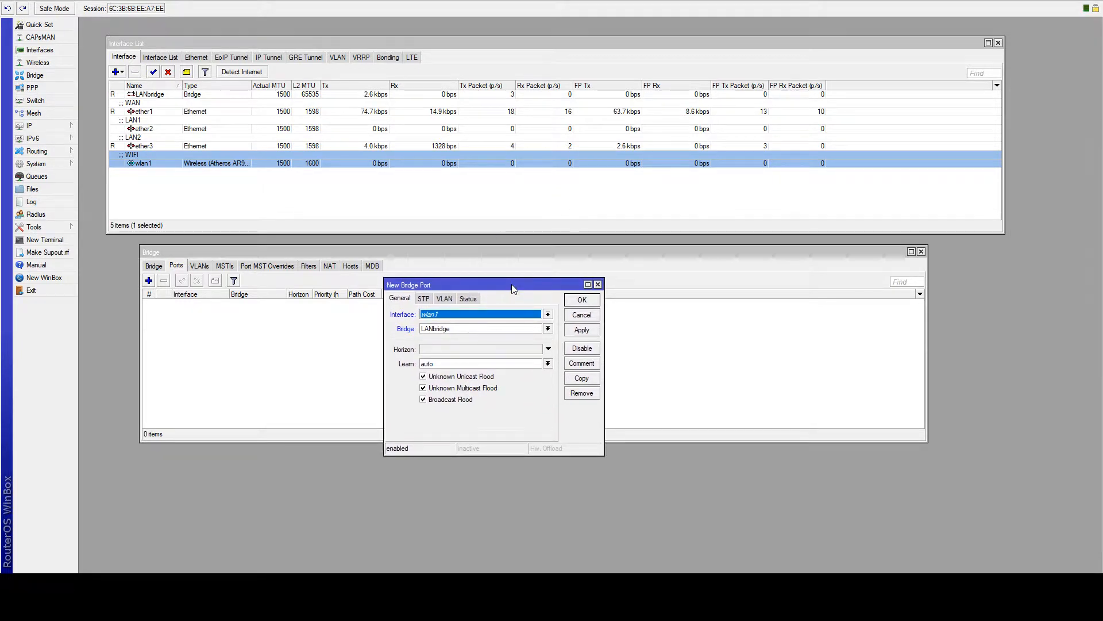
click(593, 334)
click(578, 302)
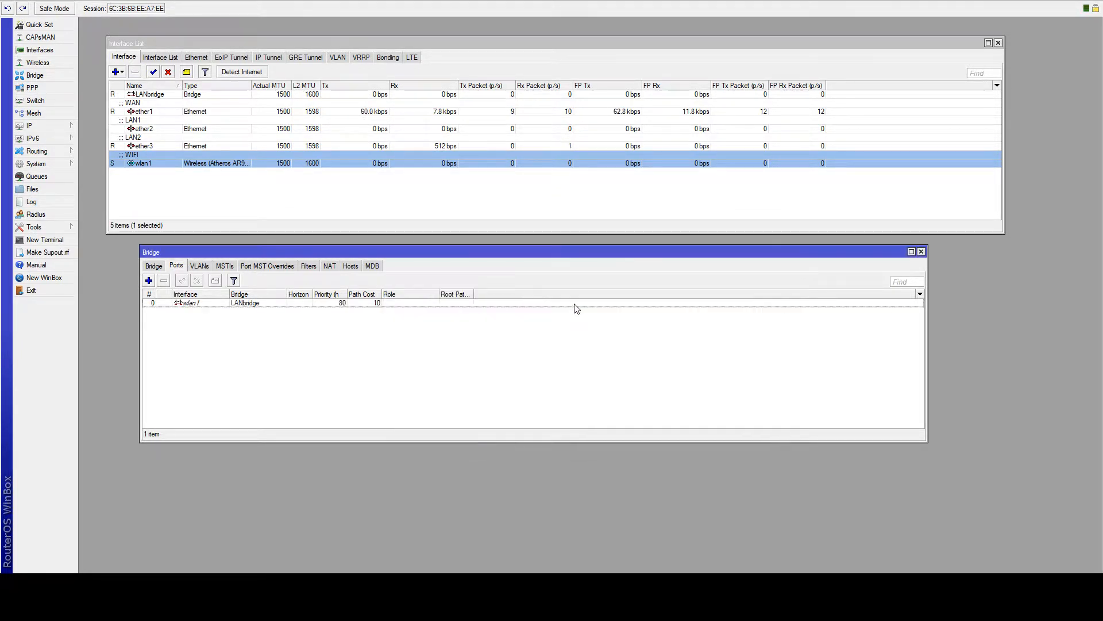
- Add ether2 as a port of LANbridge
click(148, 280)
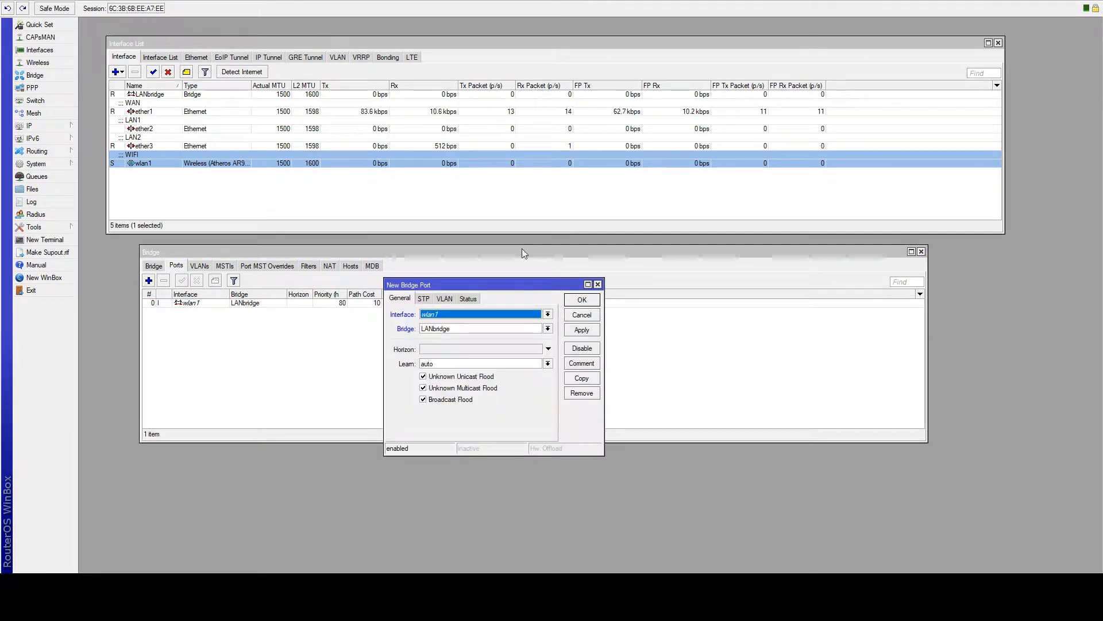
click(503, 316)
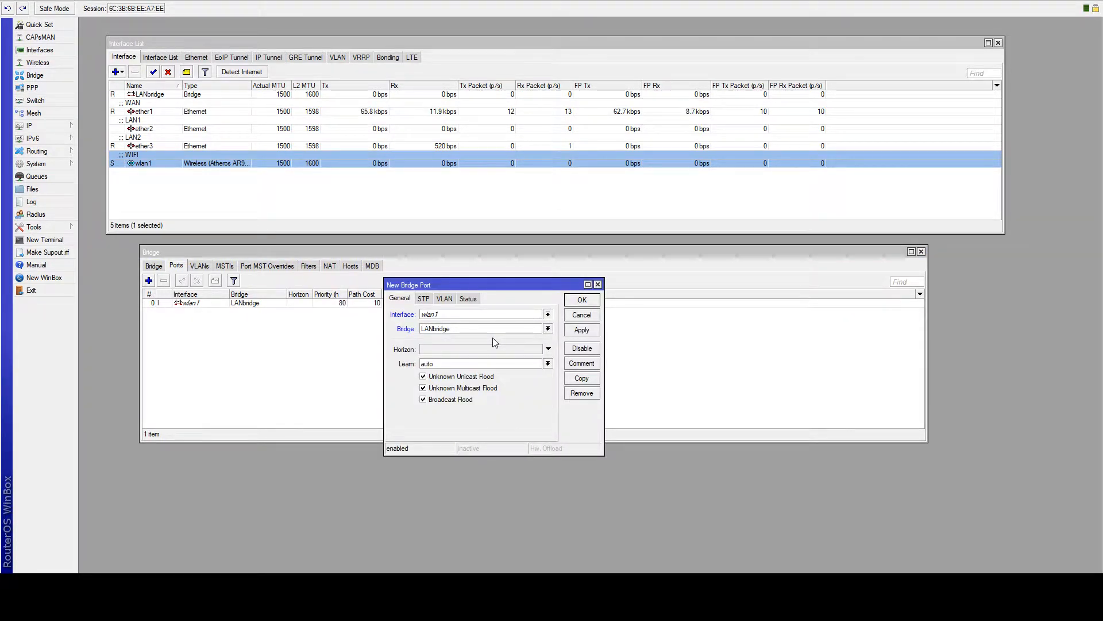
scroll(495, 342, up, 2)
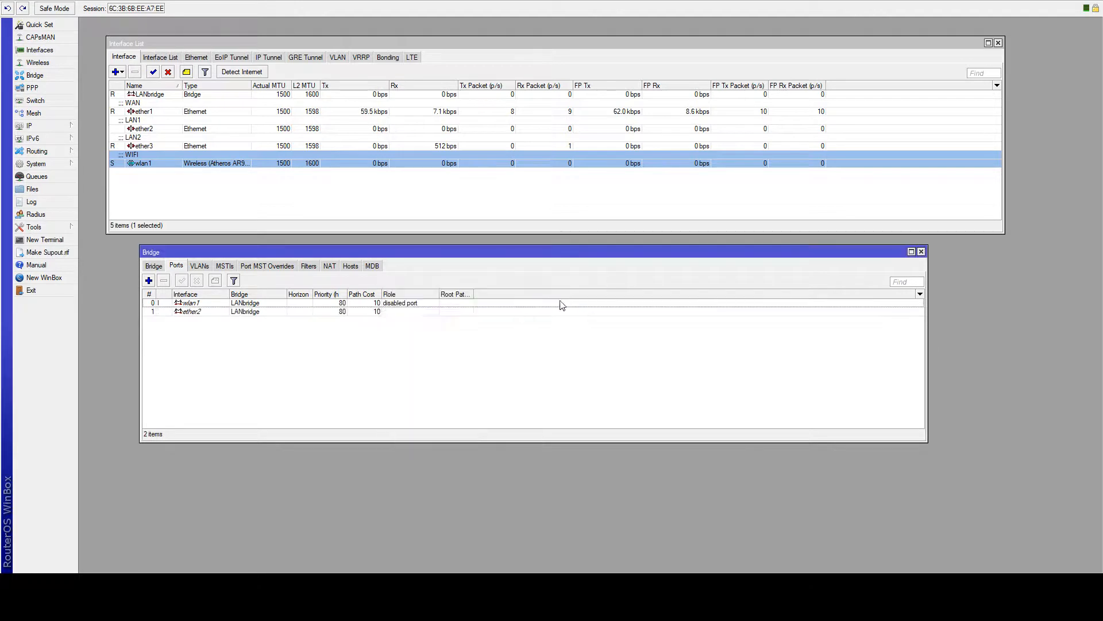
click(572, 302)
- Add ether3 as a port of LANbridge
click(149, 280)
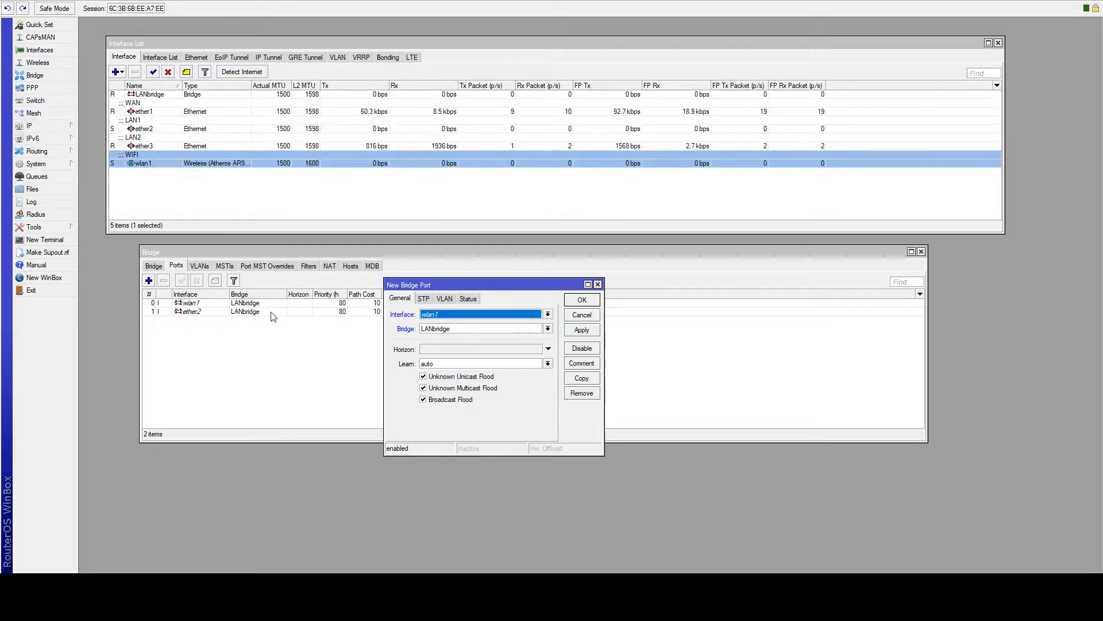
click(520, 312)
scroll(509, 344, up, 1)
click(588, 329)
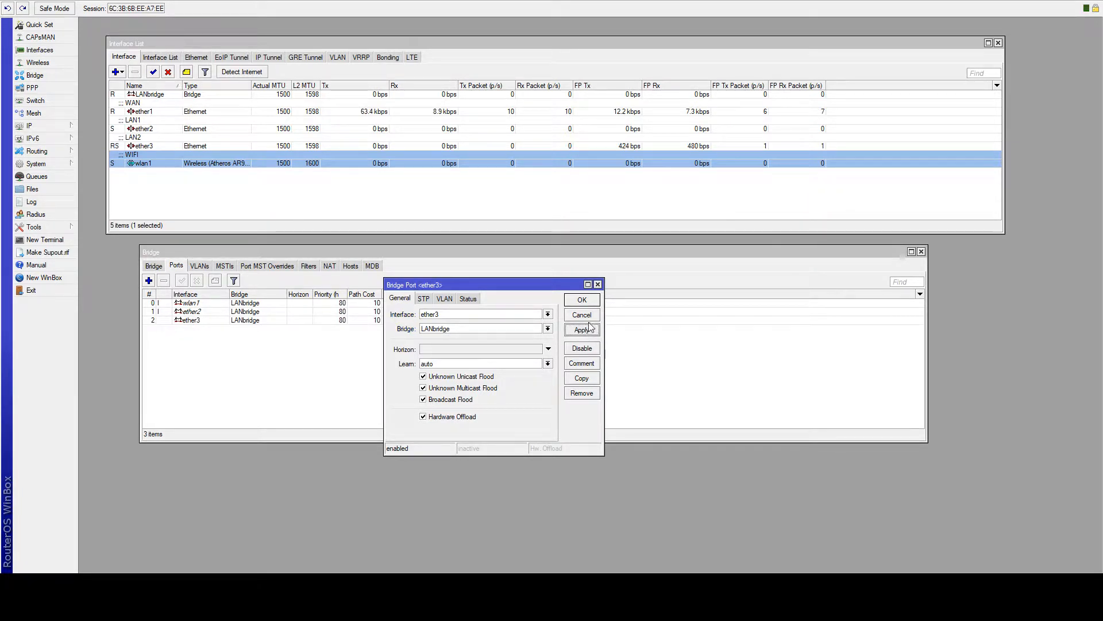
click(580, 301)
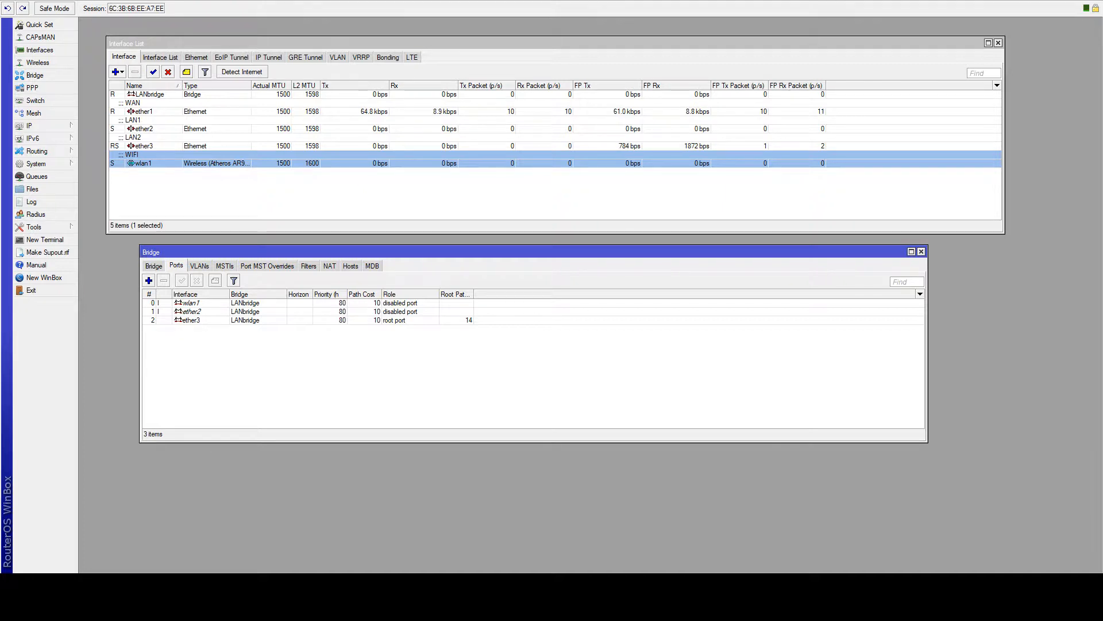
- Assign the IP address 192.168.1.1/24 to the LANbridge interface in the router's address list
click(420, 339)
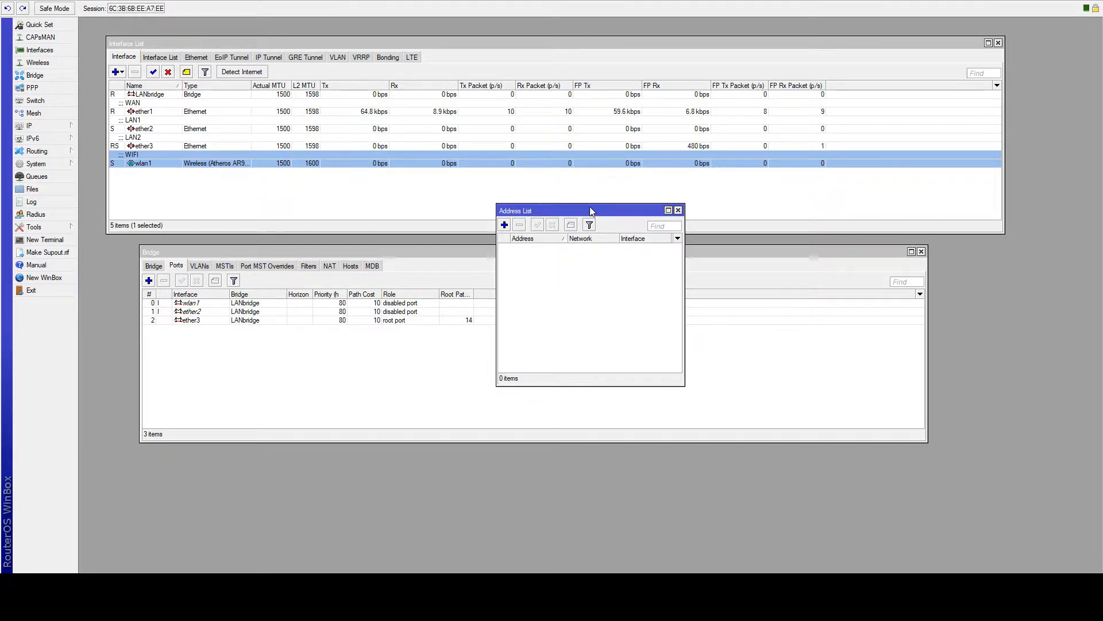
drag(590, 205, 573, 256)
click(479, 244)
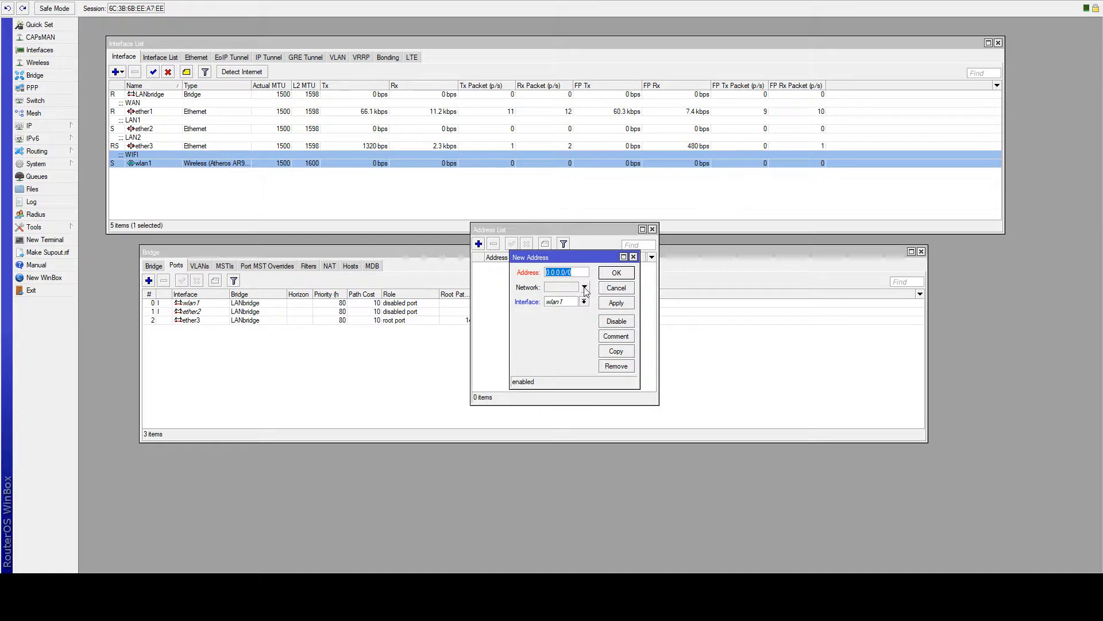
text(192.168.1.1/24)
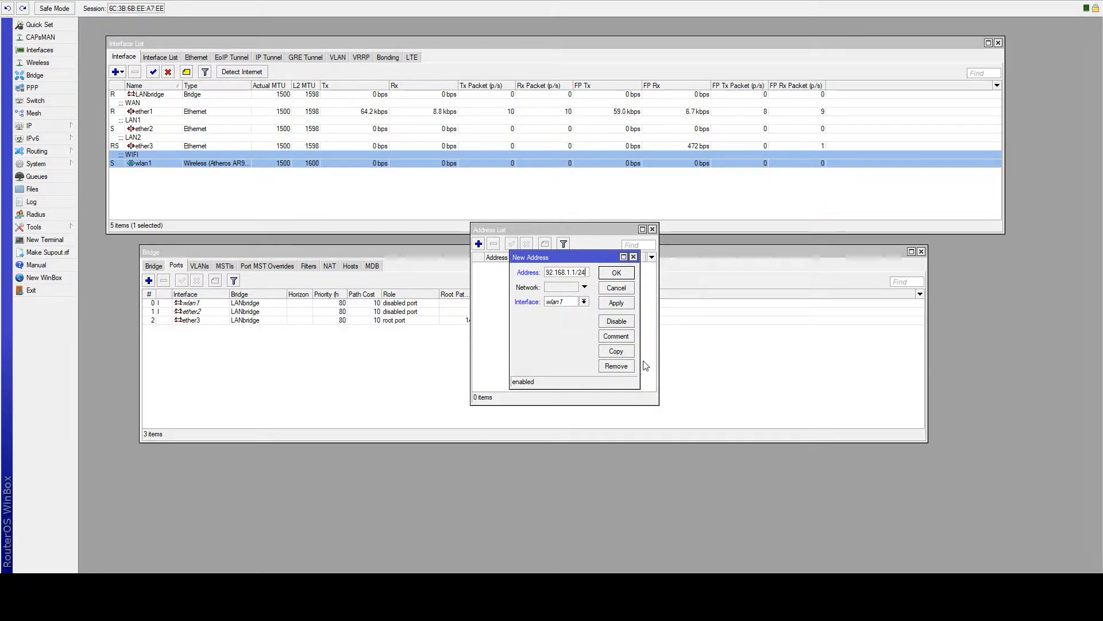
click(583, 302)
click(585, 313)
click(616, 303)
click(633, 274)
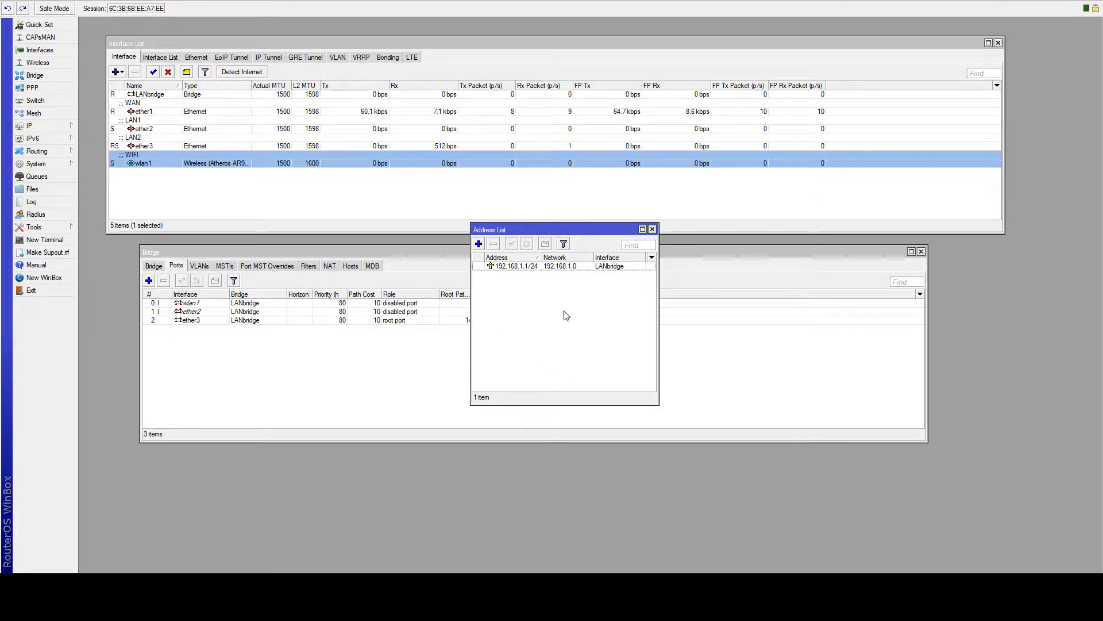
- Assign the IP address 10.10.100.75/29 to the ether1 interface in the router's address list
drag(560, 229, 558, 273)
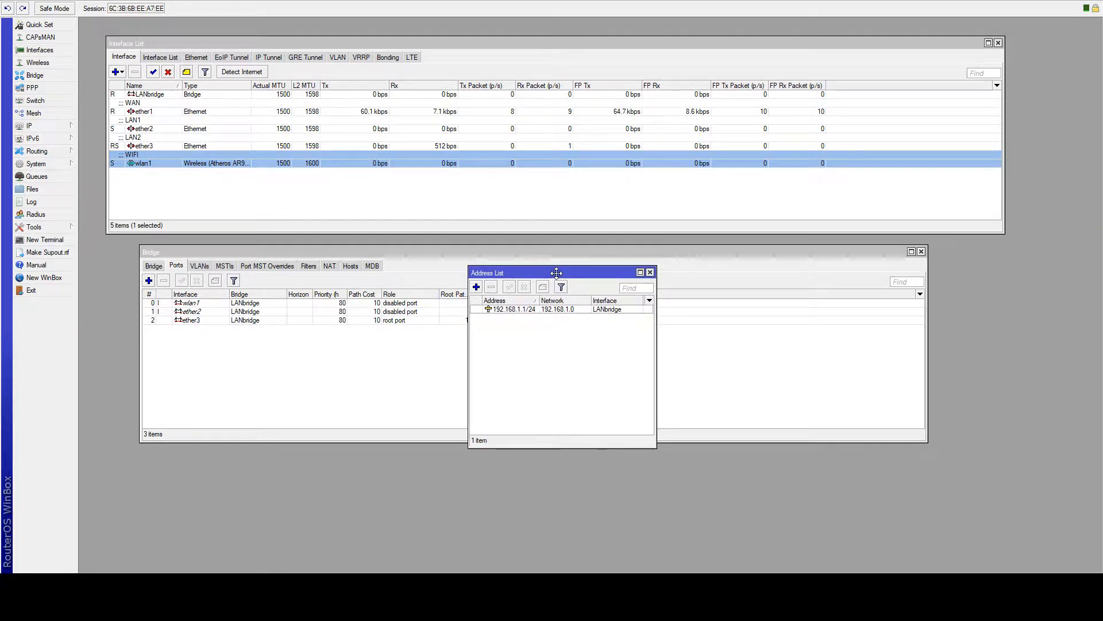
click(475, 285)
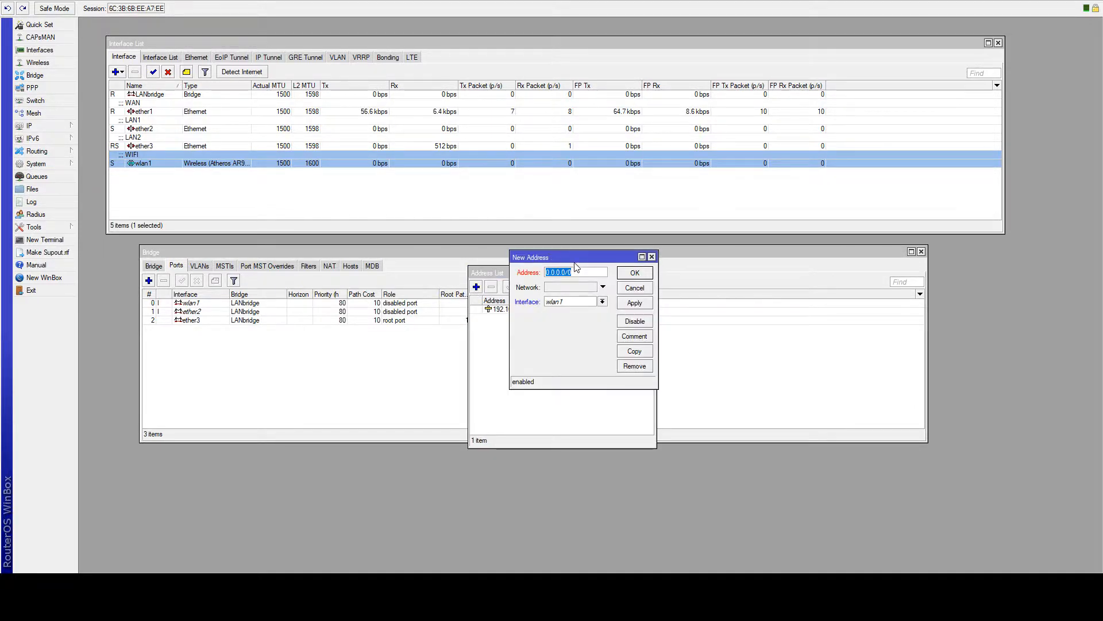
drag(576, 266, 577, 334)
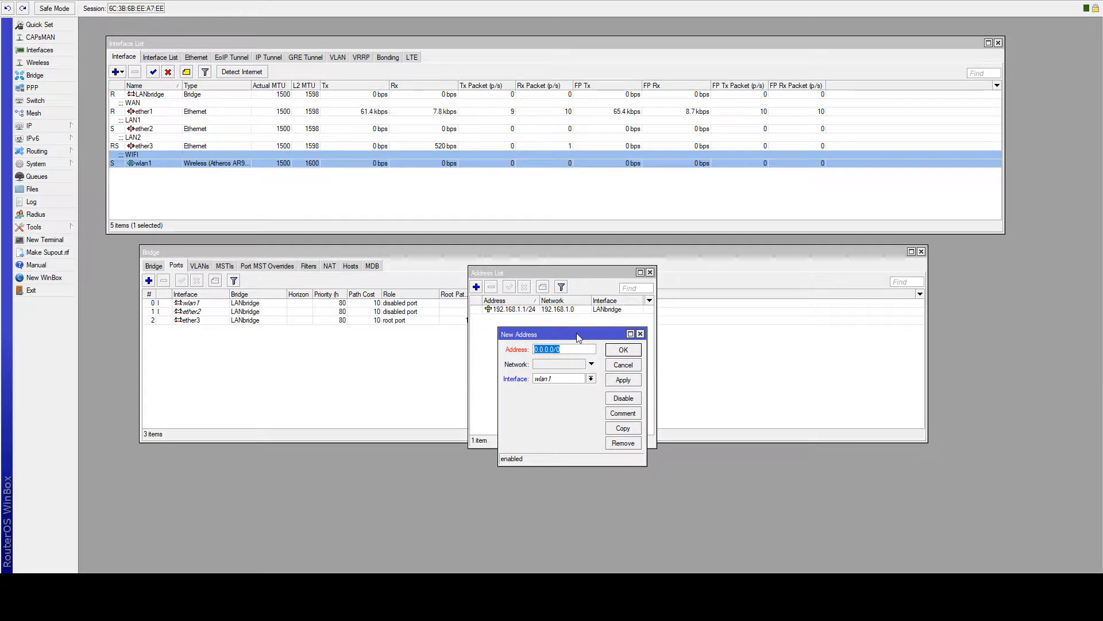
text(10.101.)
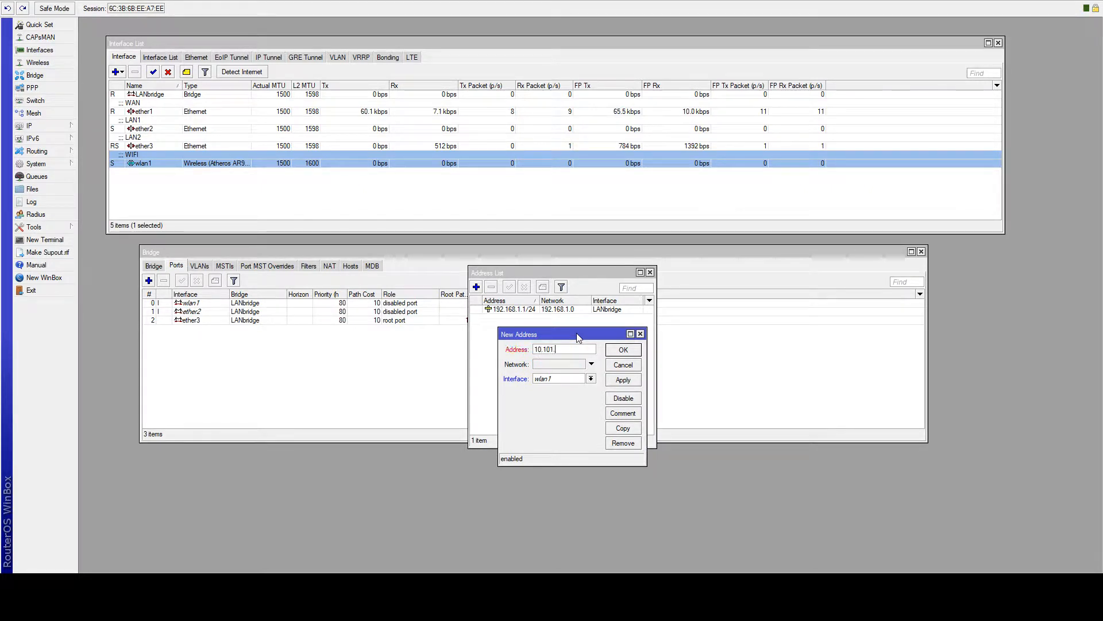
key(BackSpace)
key(BackSpace)
text(.100.75)
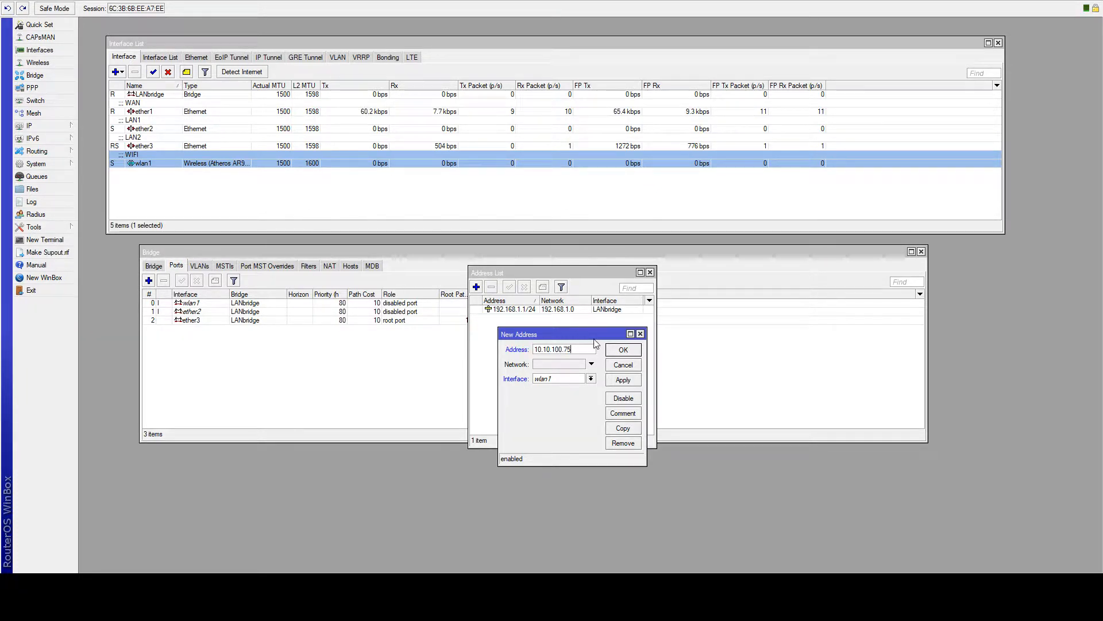
text(/)
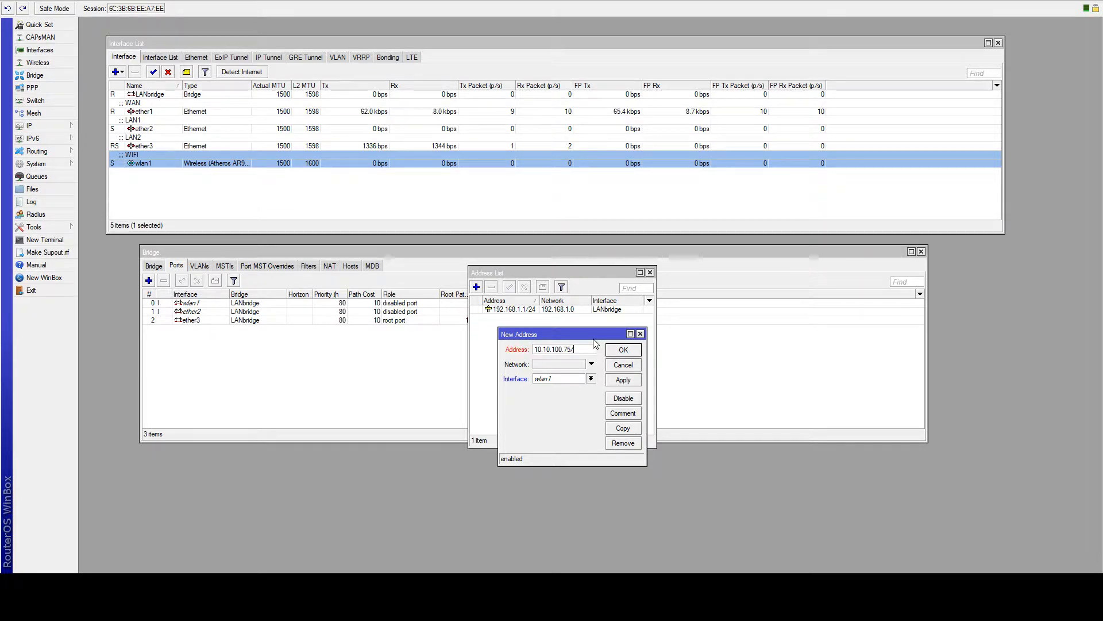
text(29)
click(575, 395)
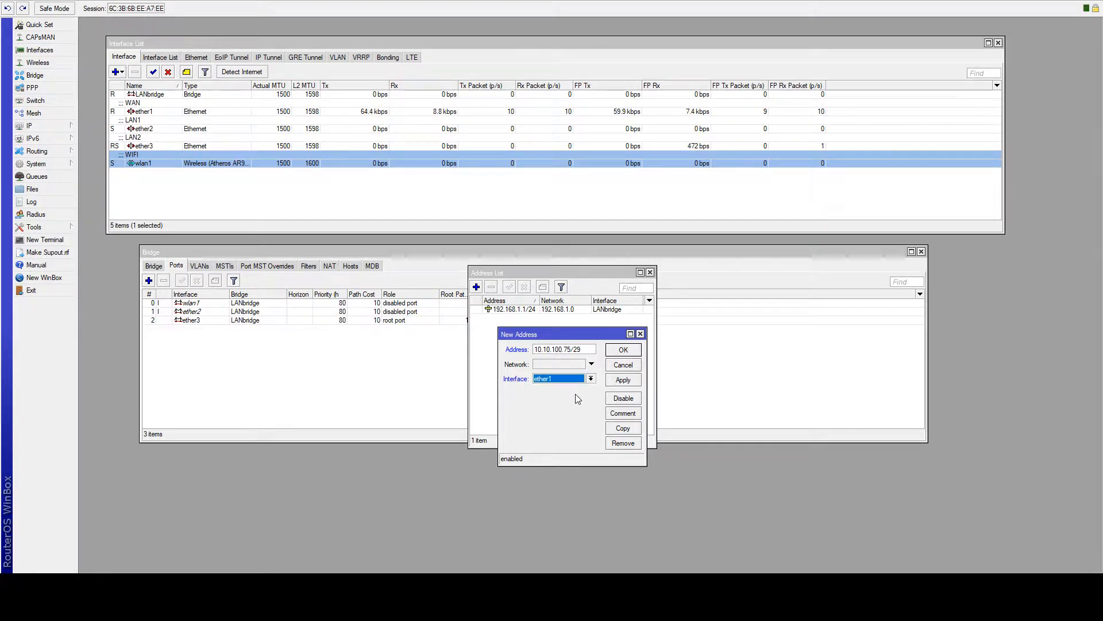
click(630, 382)
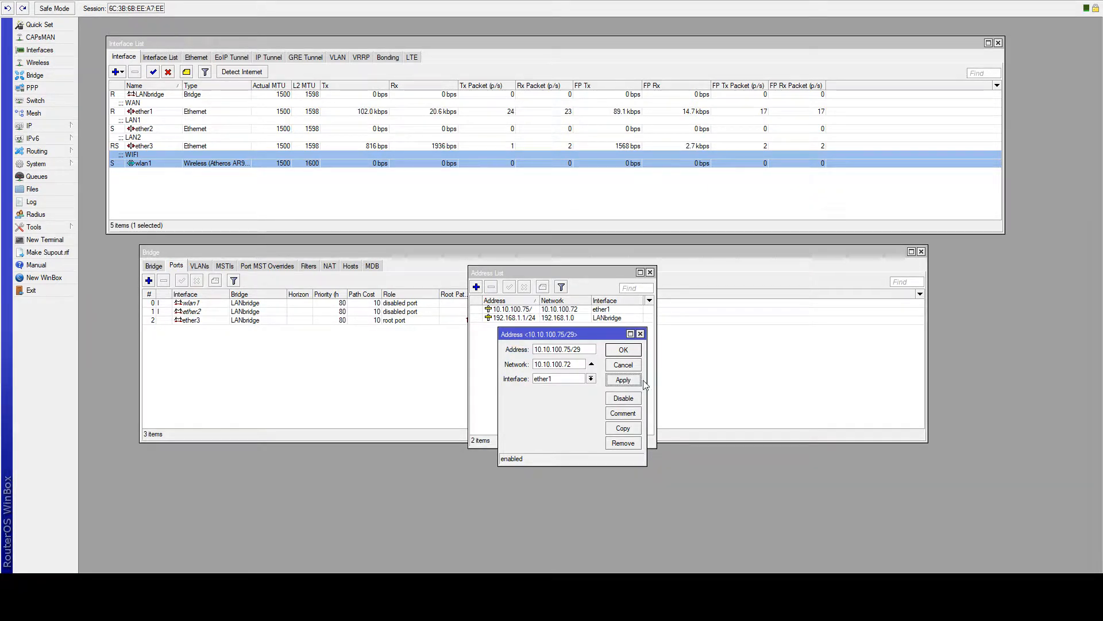
click(635, 366)
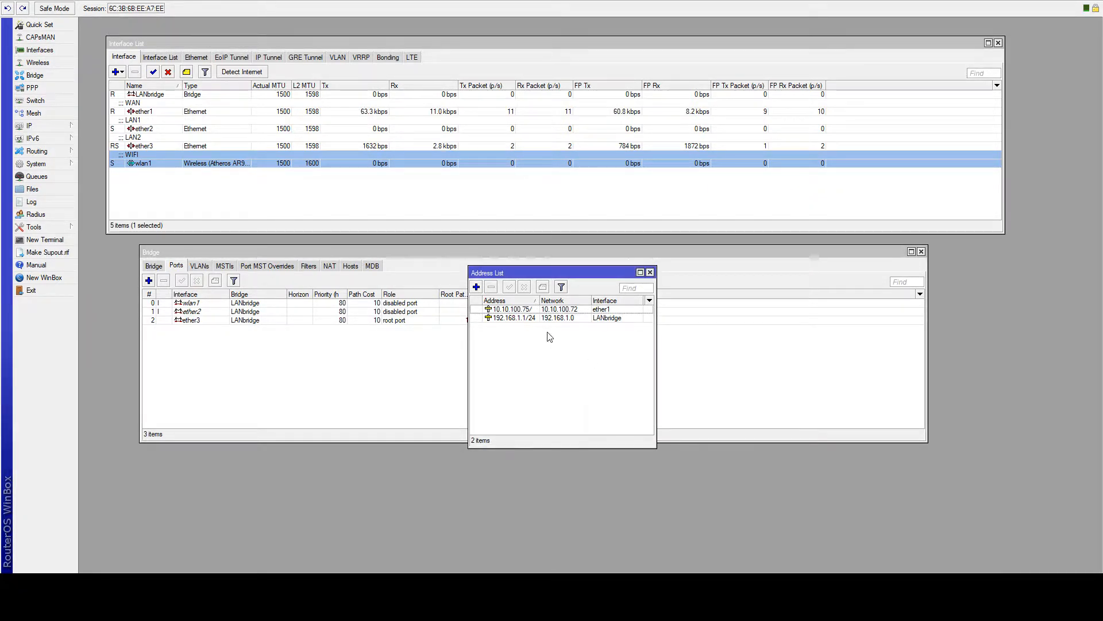
- Remove the ether1 address from the router's address list
click(523, 311)
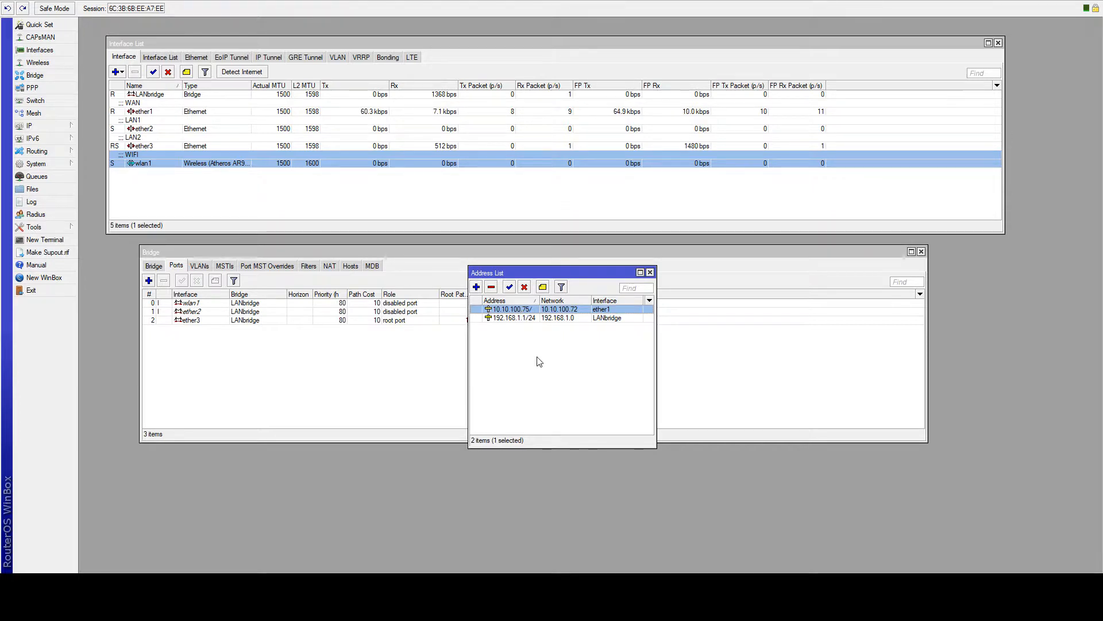
key(Delete)
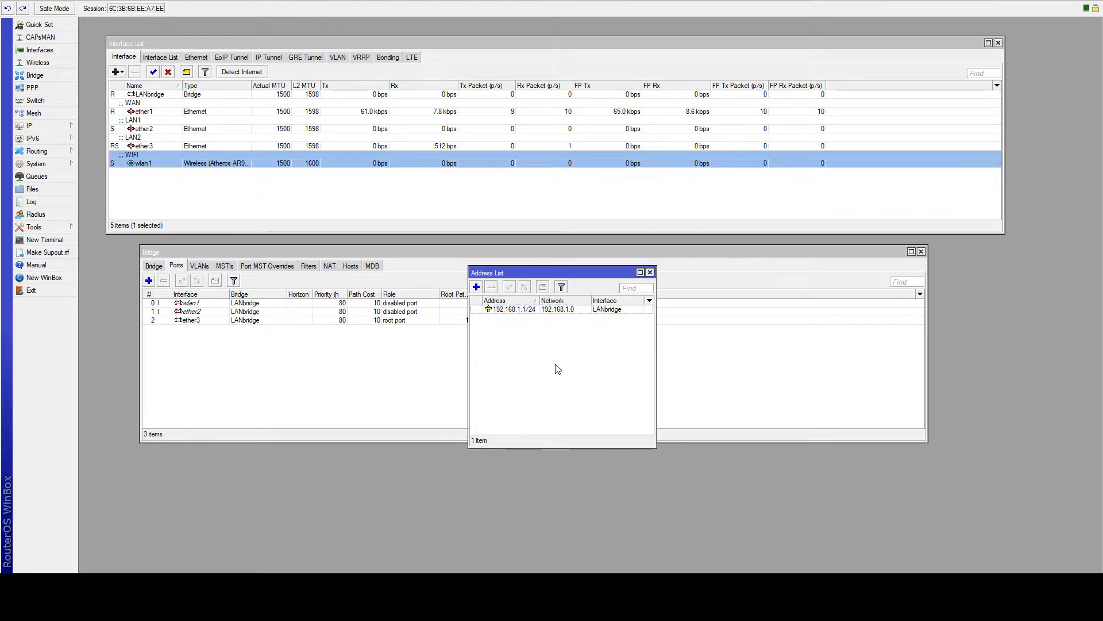
- Close the Address List, Bridge and Interface List windows
click(510, 309)
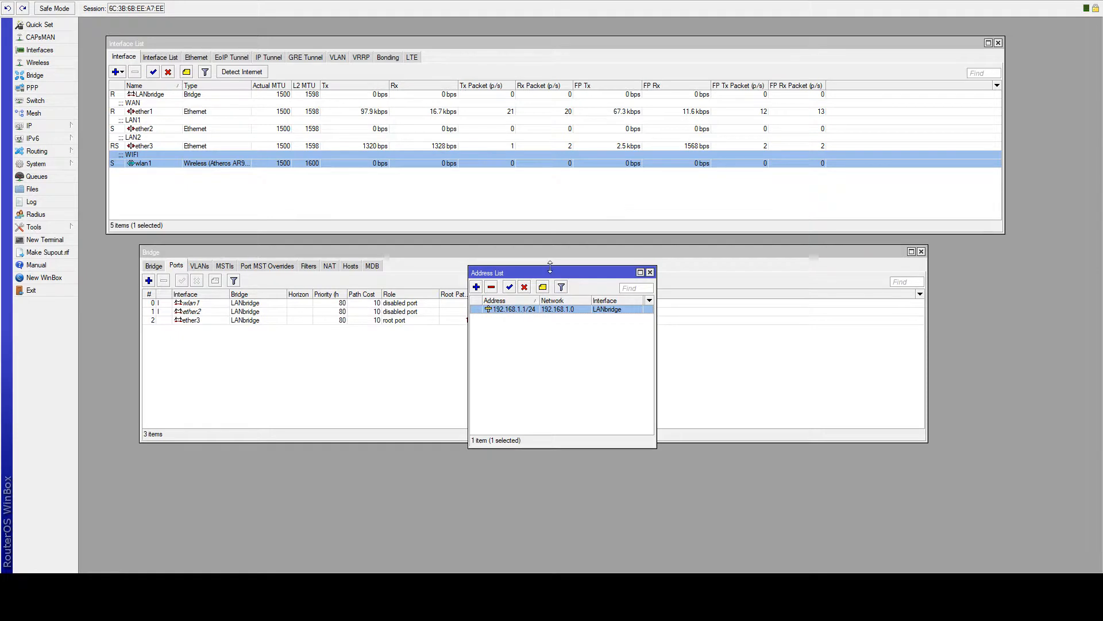
drag(550, 267, 551, 272)
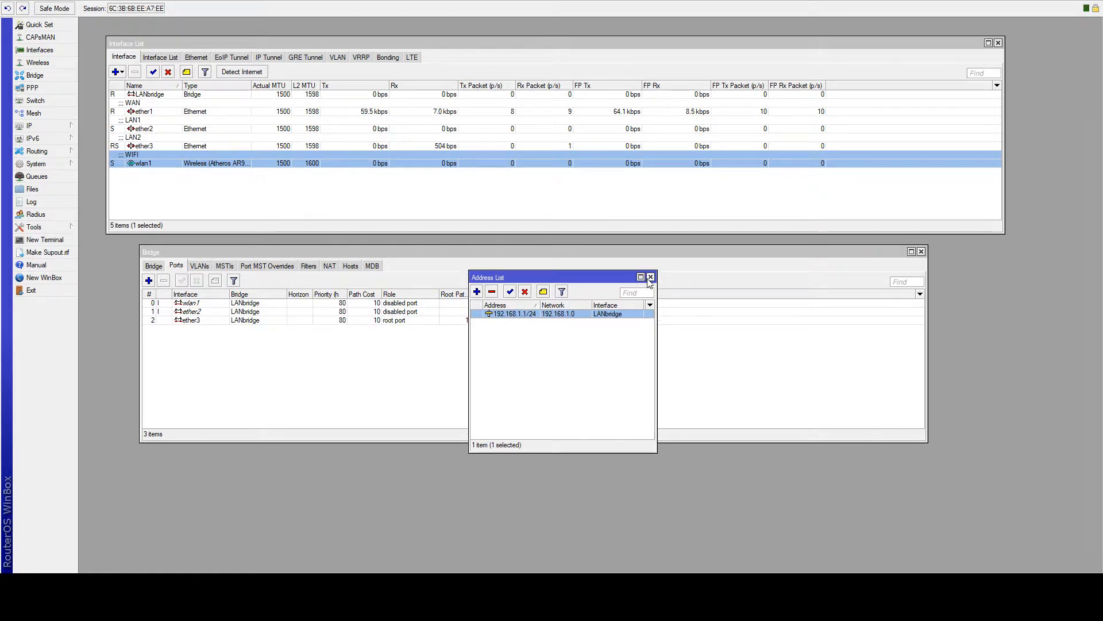
click(650, 277)
key(Escape)
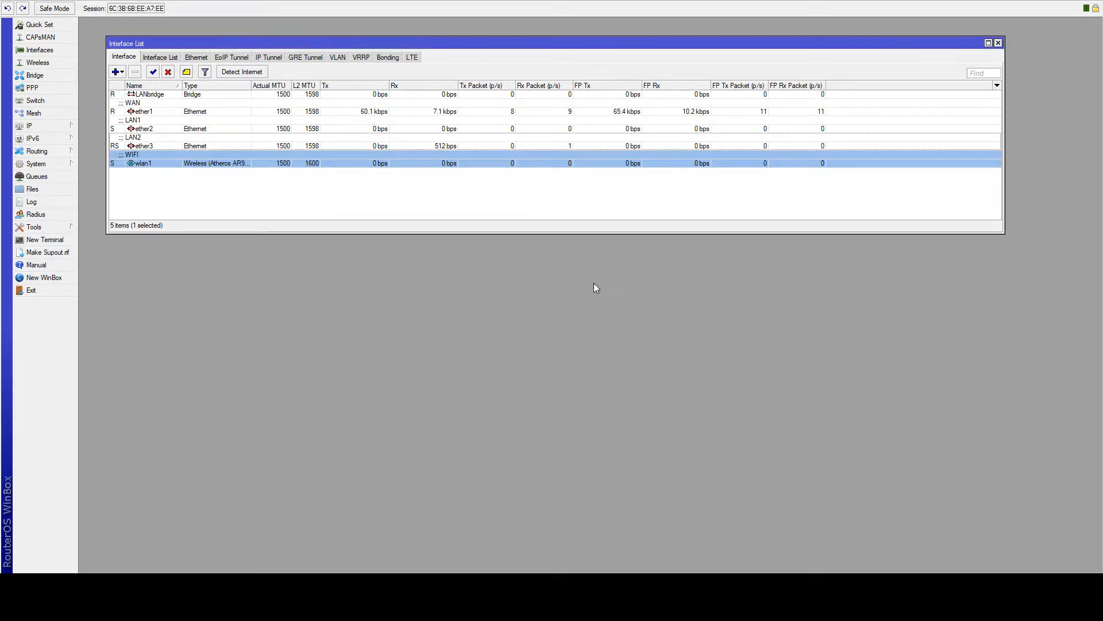
key(Escape)
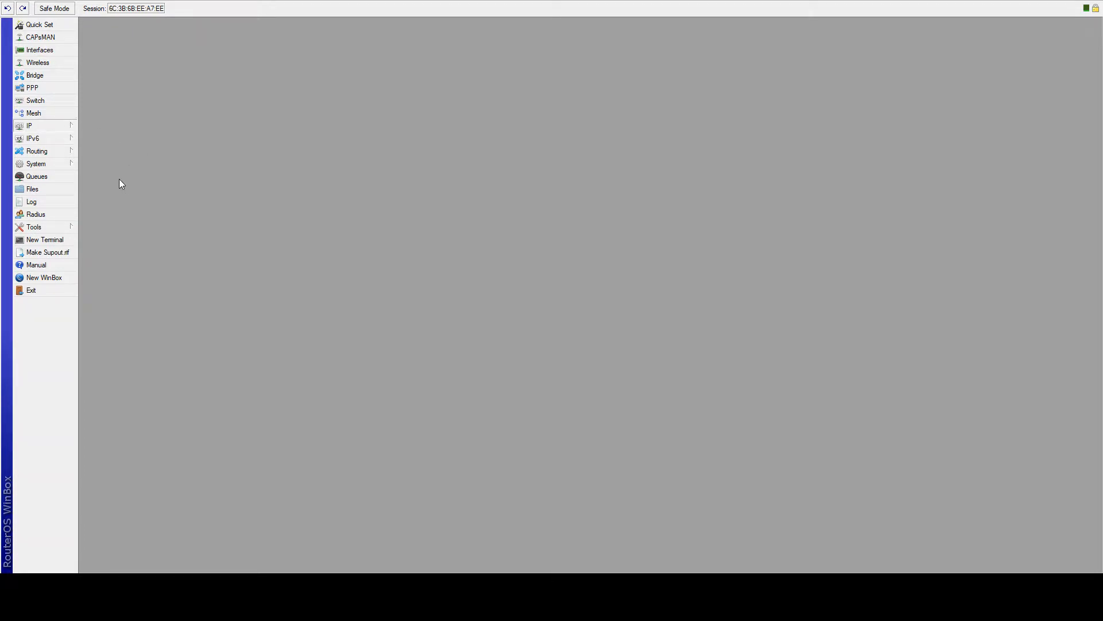
- Add a DHCP client on the ether1 interface with peer DNS, peer NTP and the default route enabled
drag(497, 201, 339, 176)
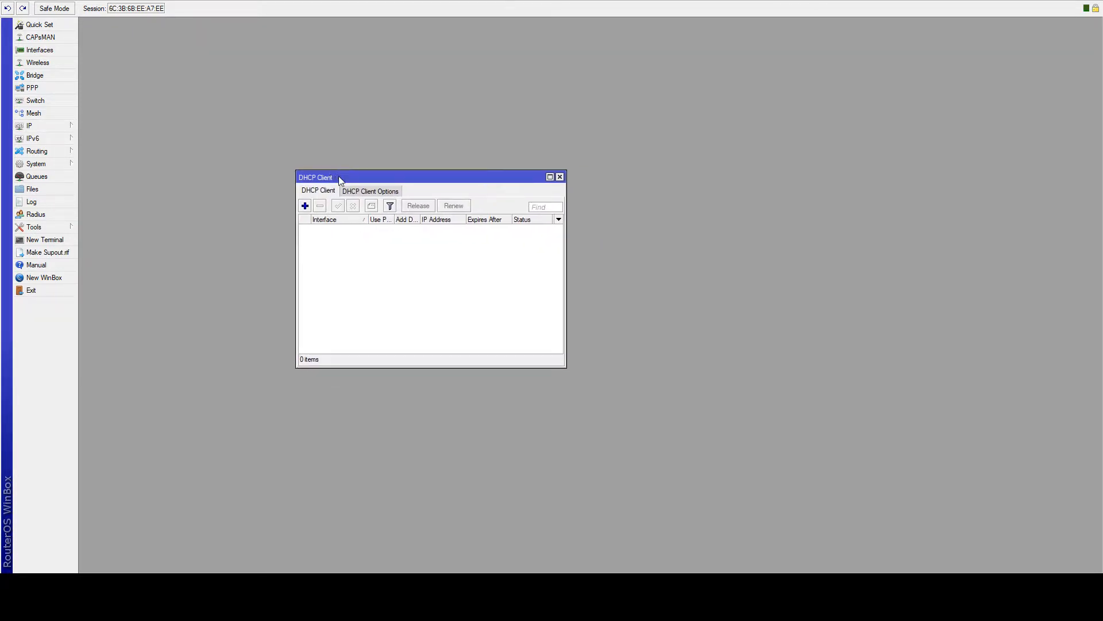
click(304, 206)
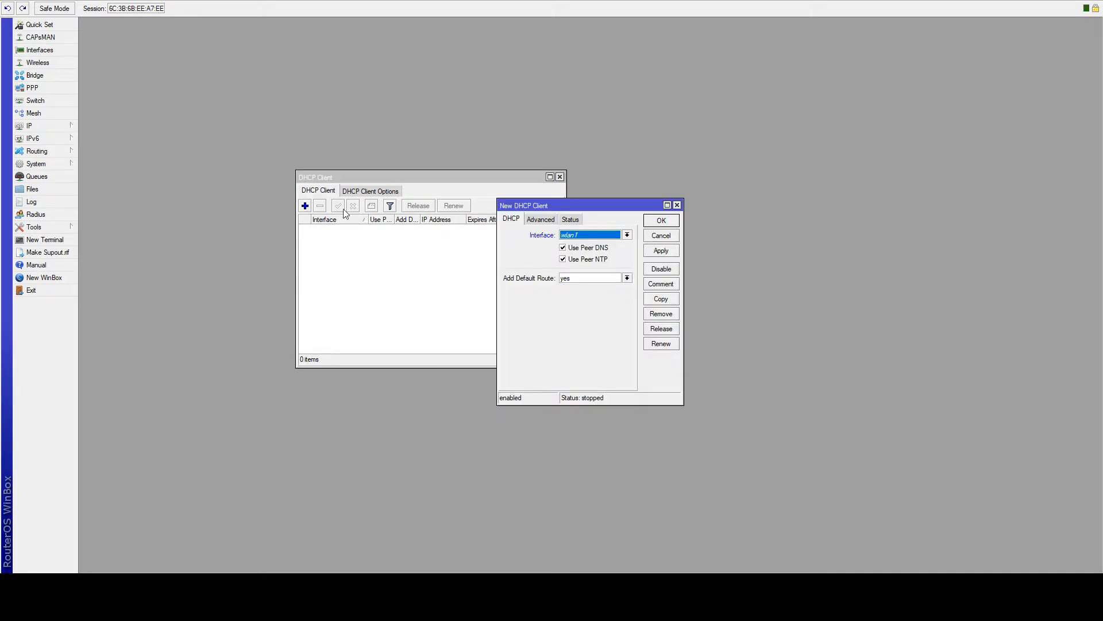
click(612, 241)
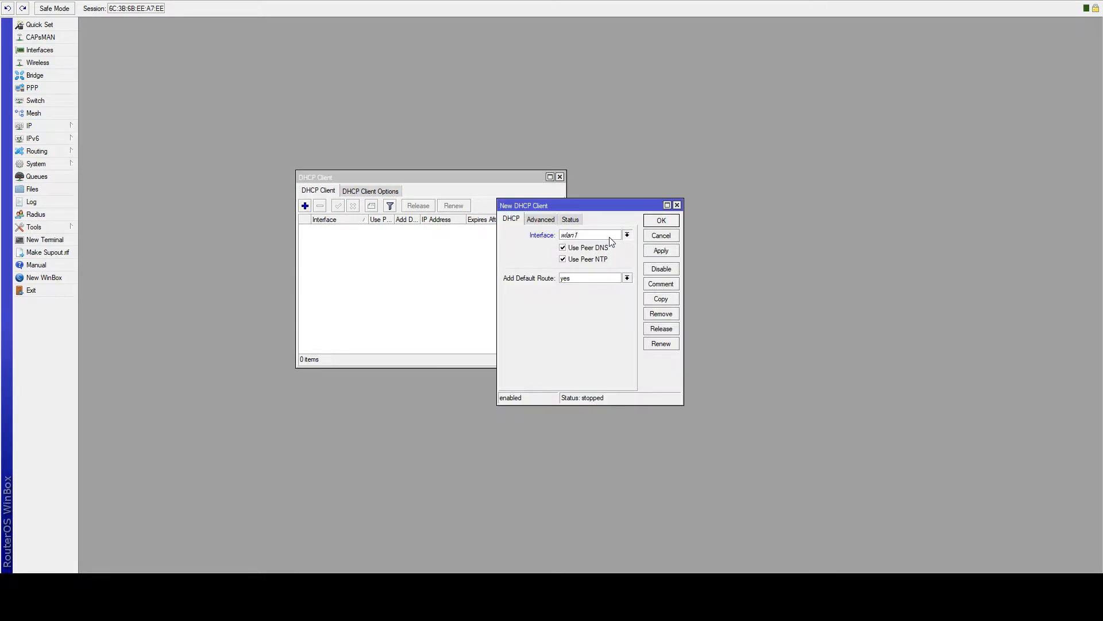
key(Up)
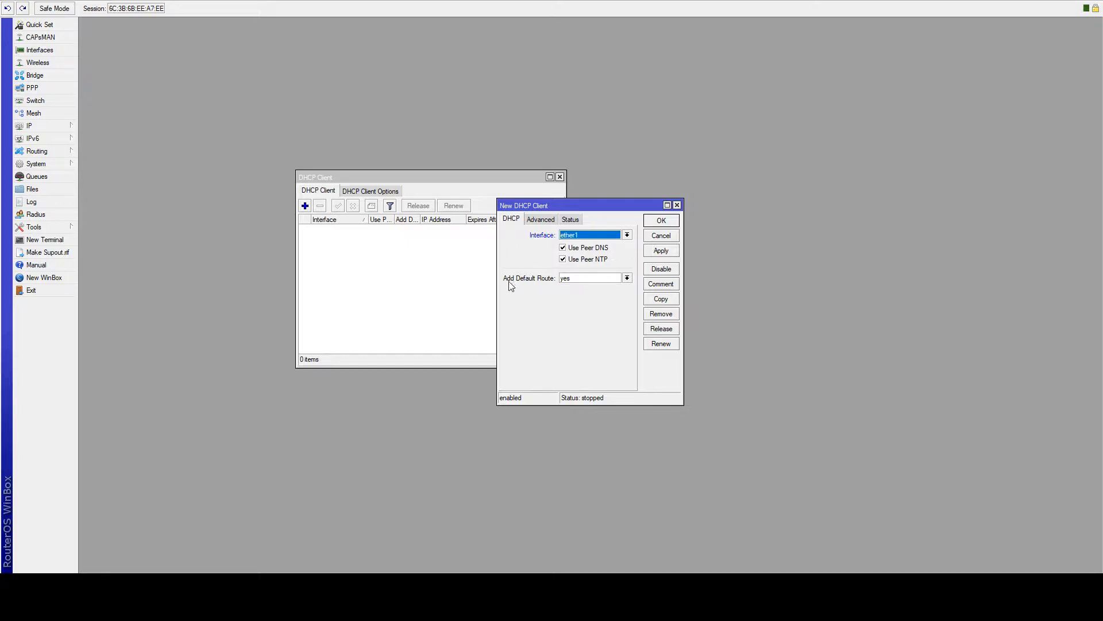
click(544, 222)
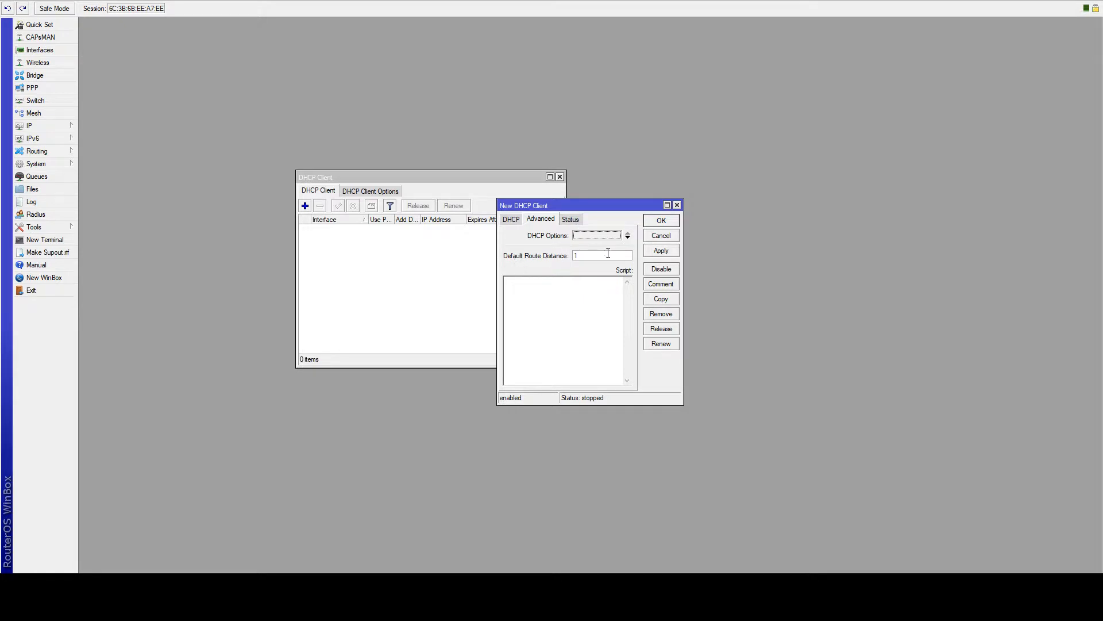
click(571, 220)
click(523, 222)
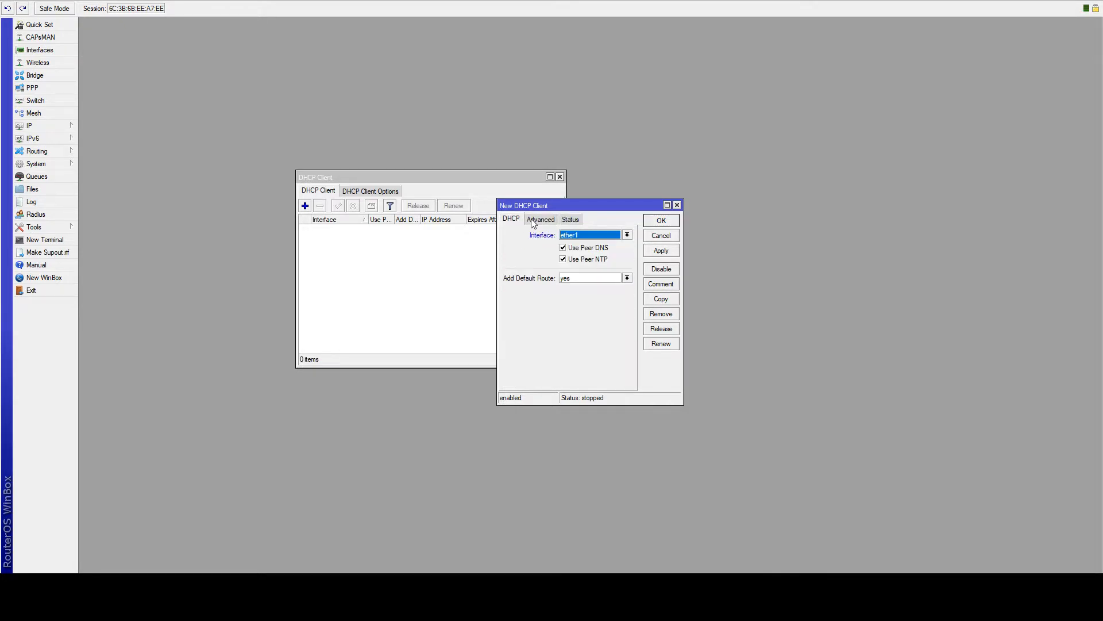
click(543, 222)
click(573, 220)
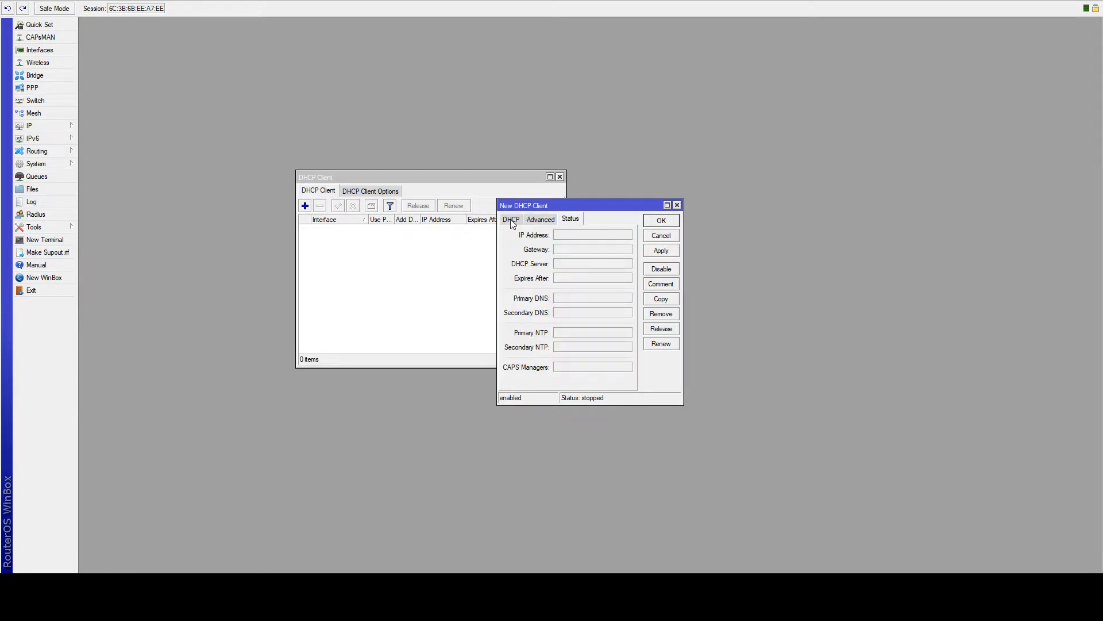
click(663, 254)
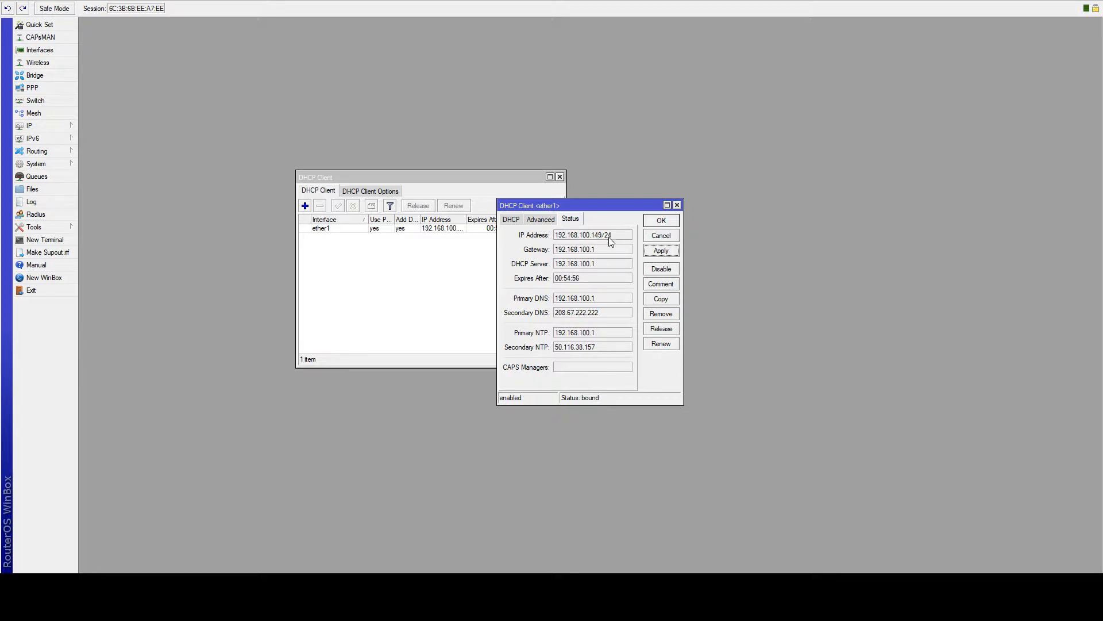
- Review the gateway, DHCP server, DNS and NTP values leased to the ether1 DHCP client, and close its details
drag(609, 251, 541, 279)
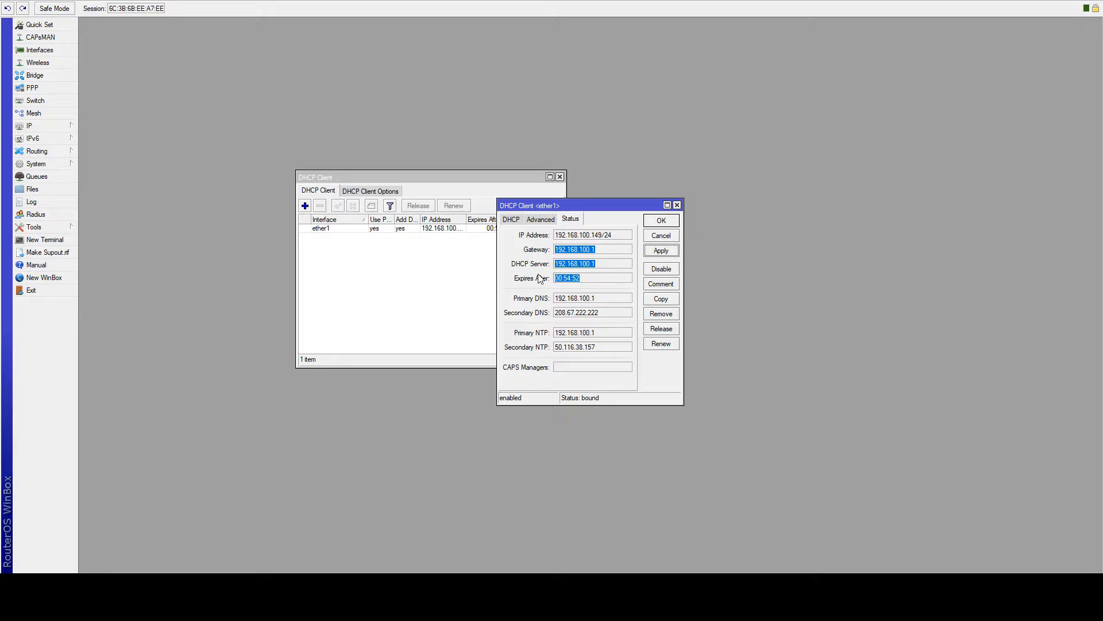
drag(601, 300, 535, 306)
drag(615, 317, 520, 321)
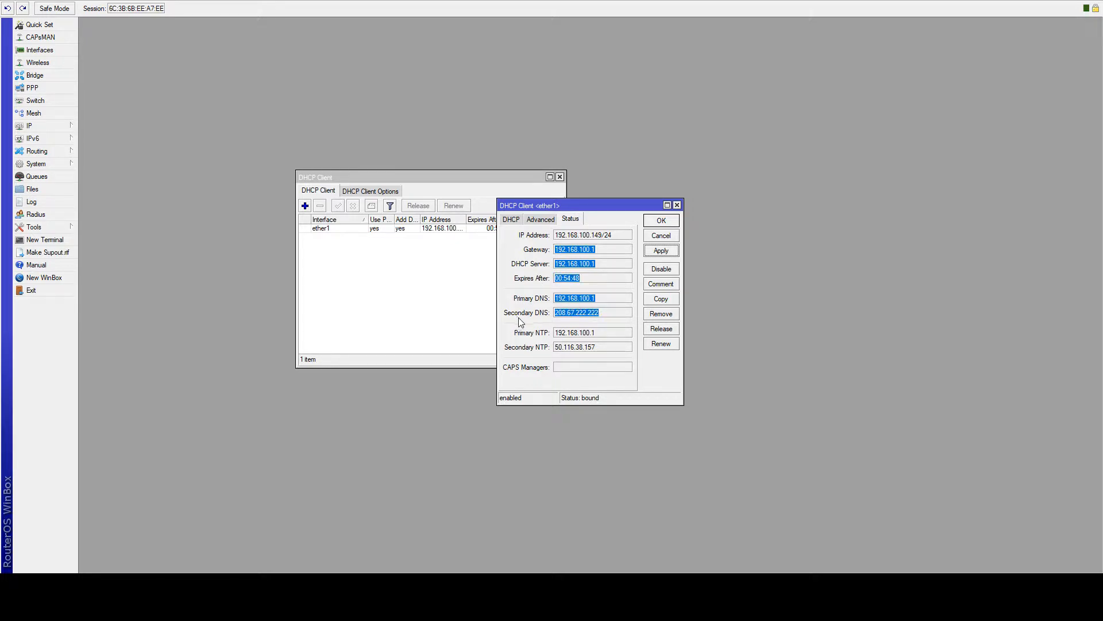
drag(604, 333, 496, 336)
drag(609, 347, 515, 350)
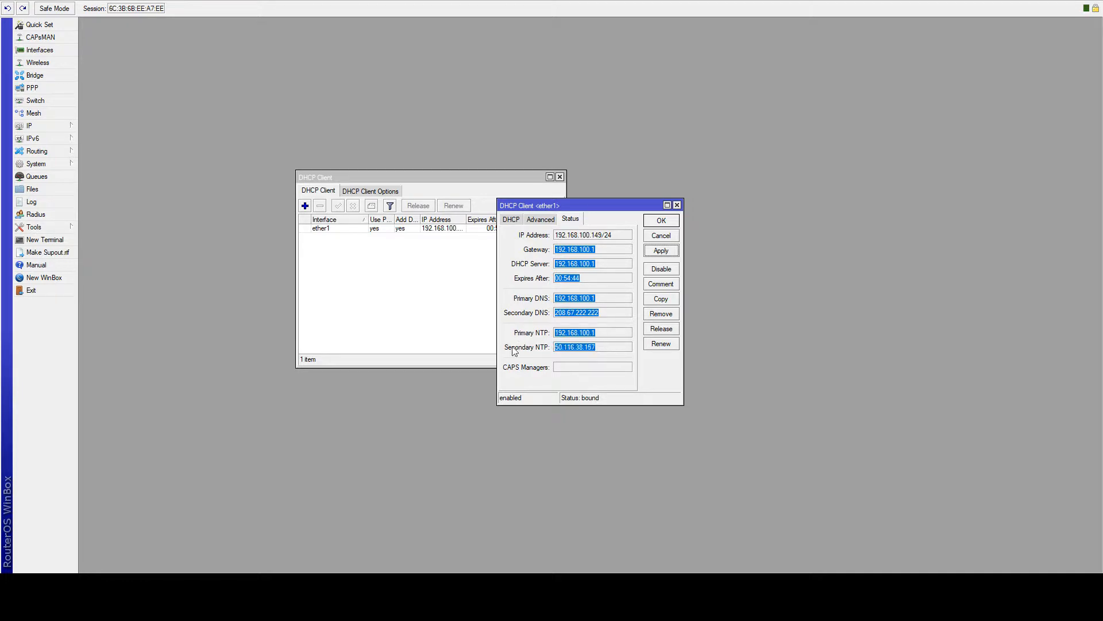
click(665, 232)
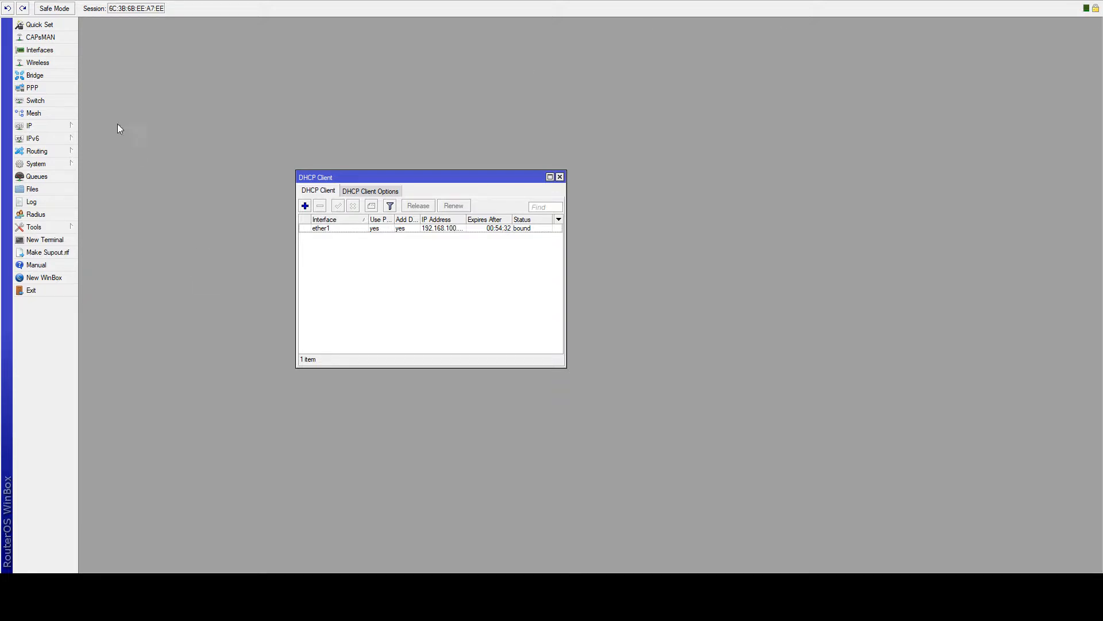
- Set the default wireless security profile to dynamic keys mode with WPA2 PSK authentication
click(37, 64)
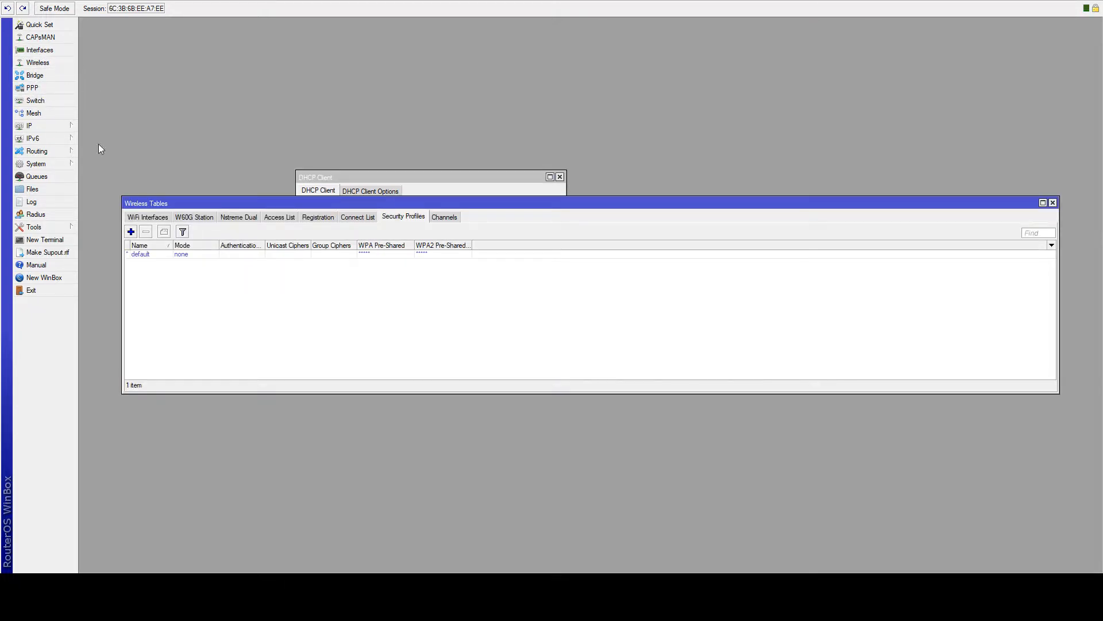
click(146, 217)
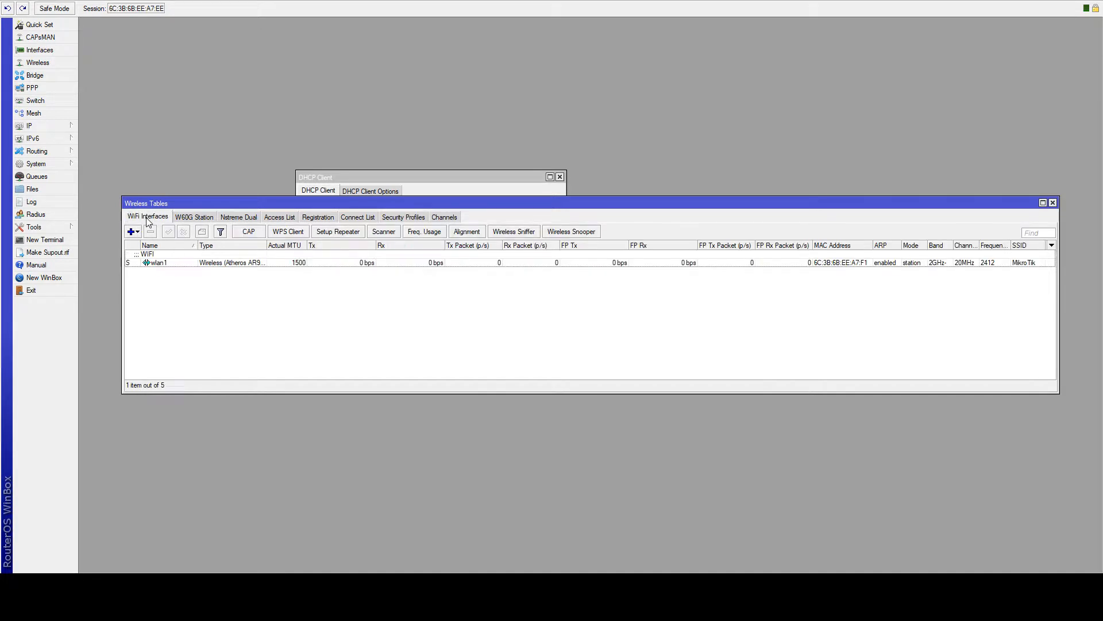
click(404, 218)
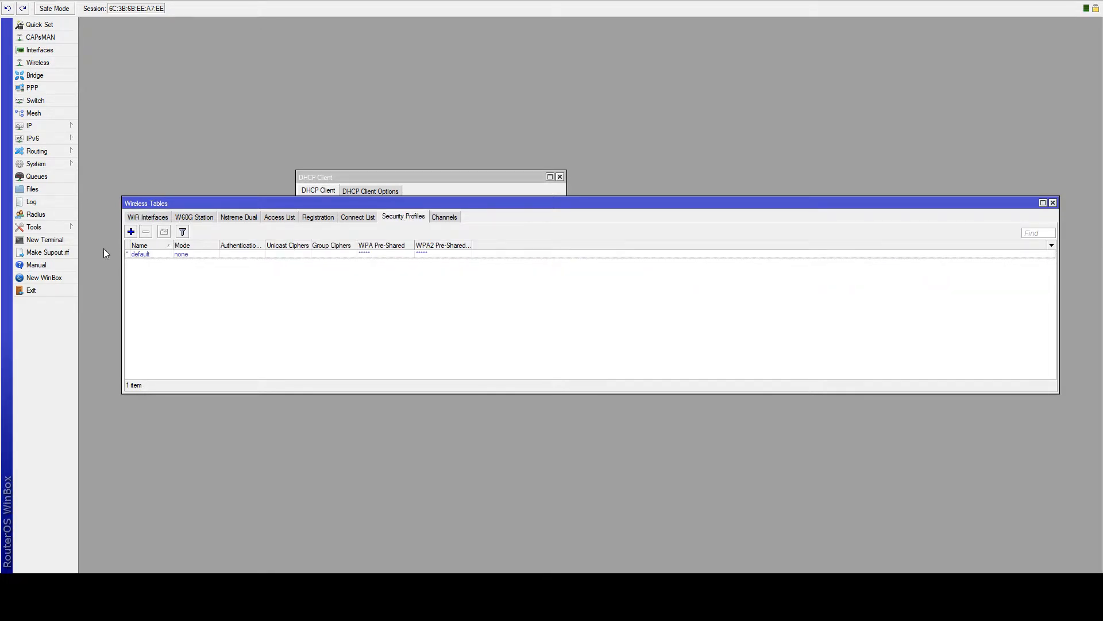
click(149, 255)
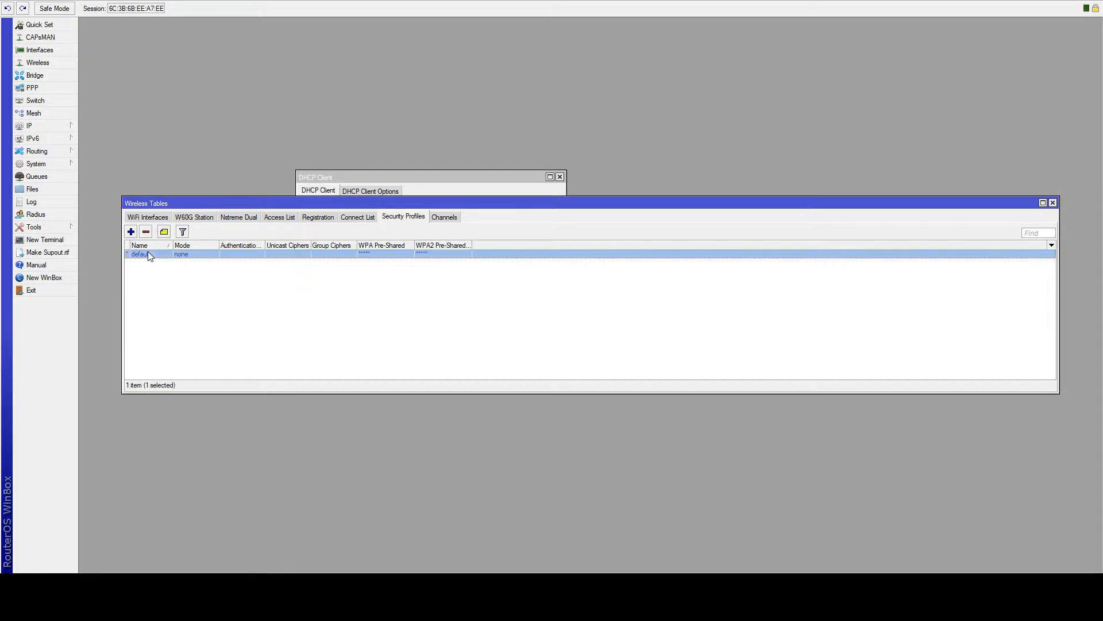
double_click(160, 259)
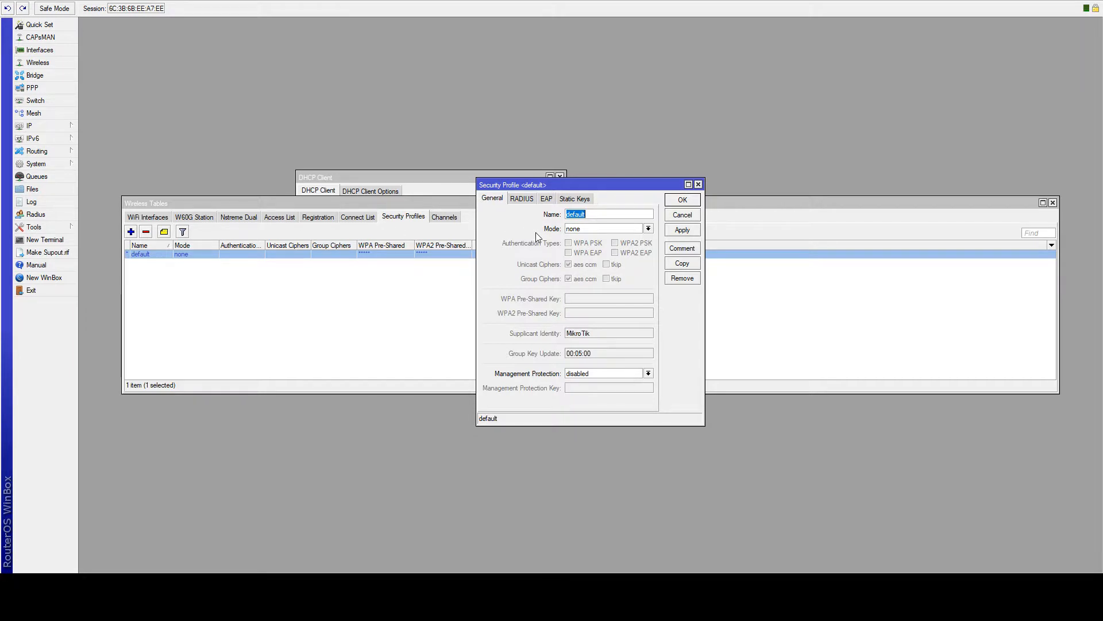
click(649, 229)
click(632, 240)
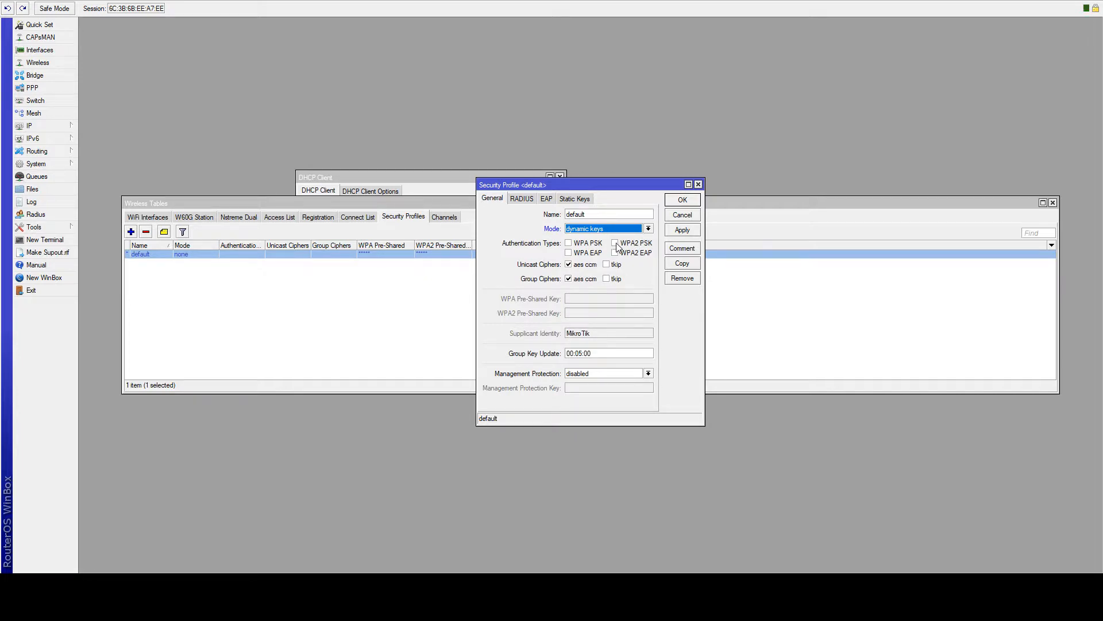
click(616, 244)
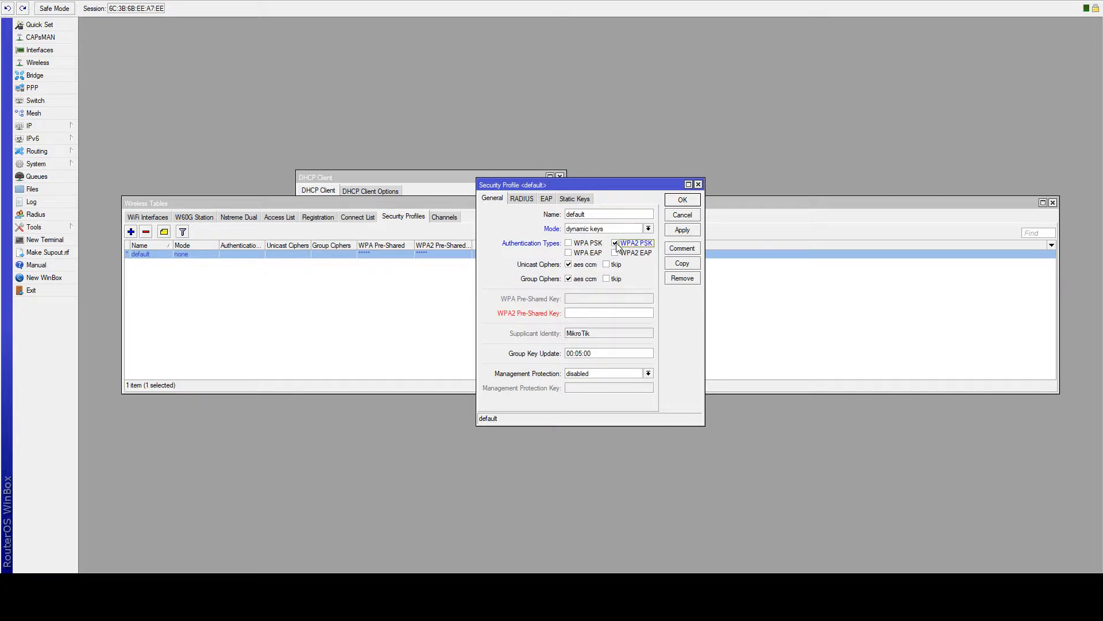
click(689, 232)
- Enter the WPA2 pre-shared key, set Group Key Update to 00:55:00, and apply the default security profile
click(609, 313)
text(********)
key(BackSpace)
text(5)
click(688, 232)
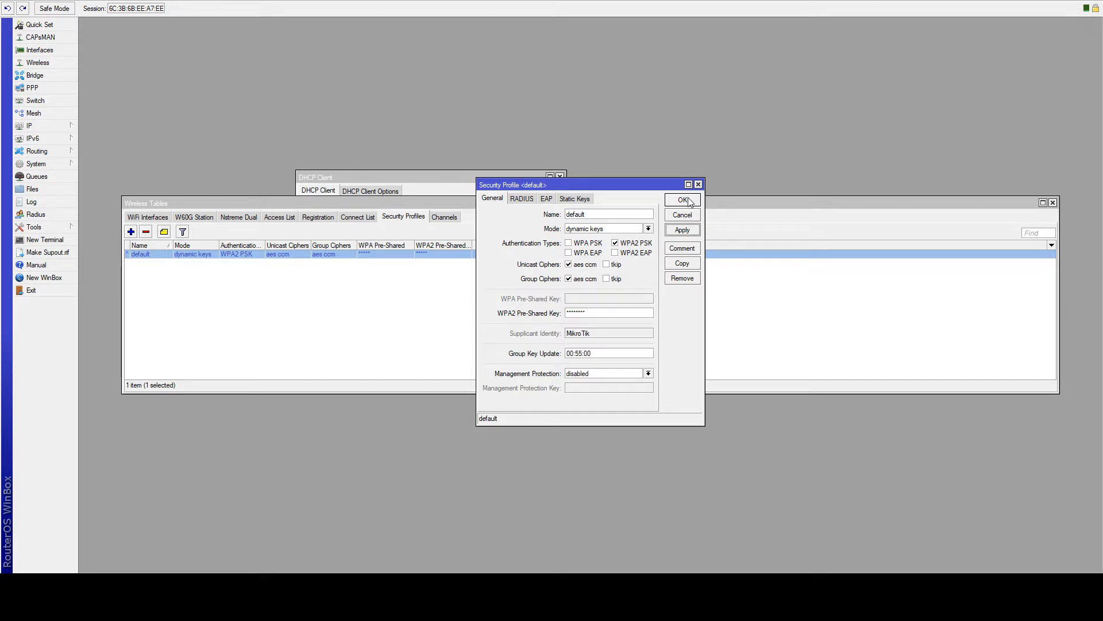
- Close the default security profile and set wlan1 to ap bridge mode on the 2GHz-only-N band
click(690, 200)
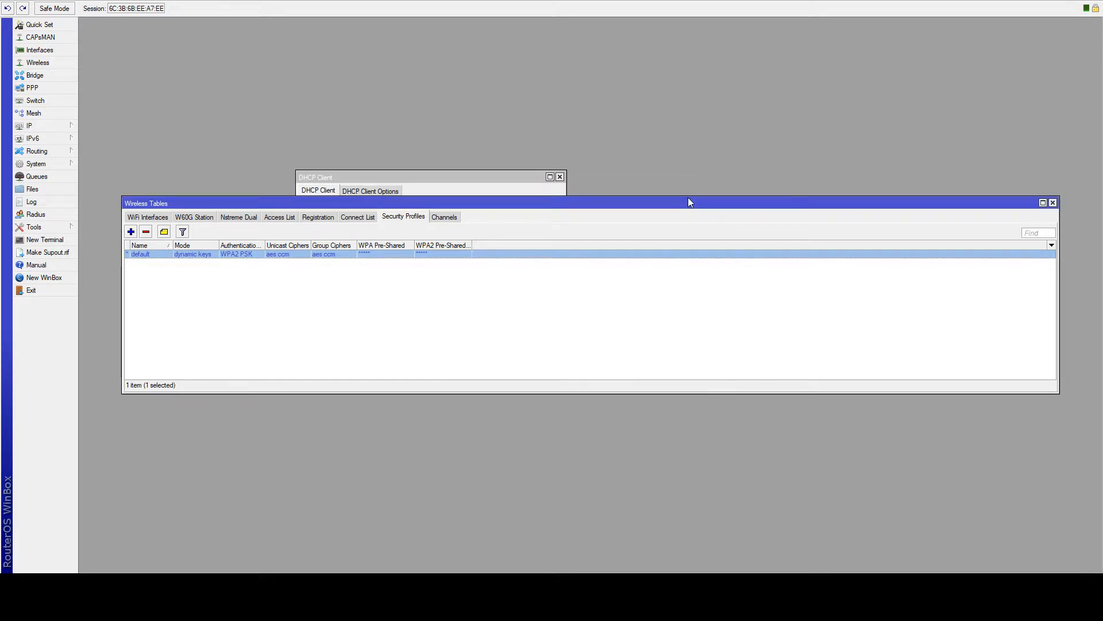
click(152, 221)
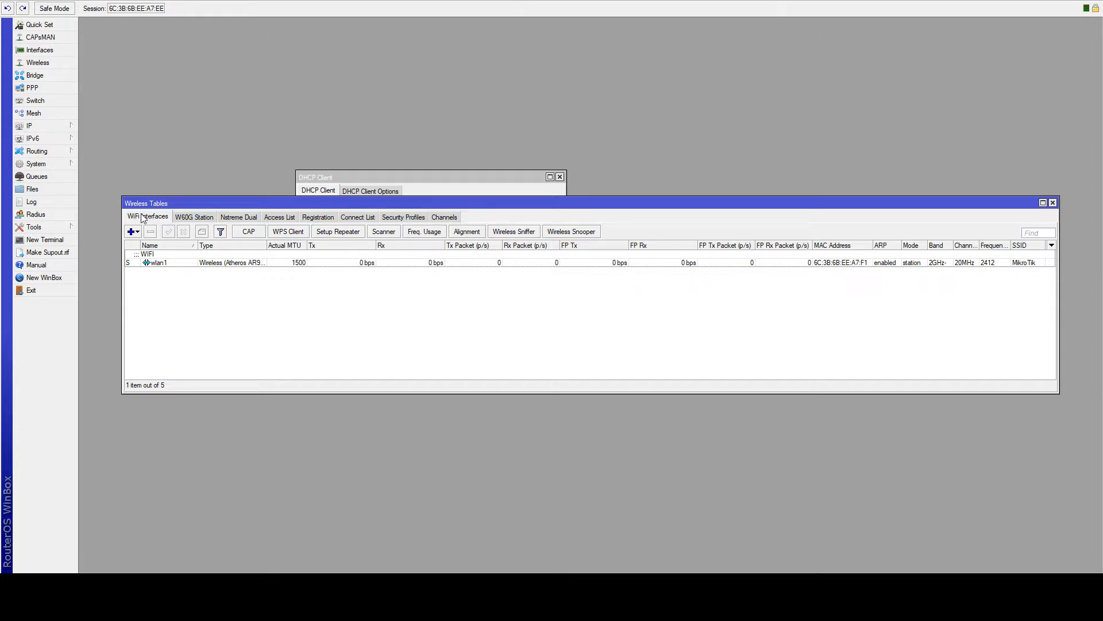
double_click(163, 264)
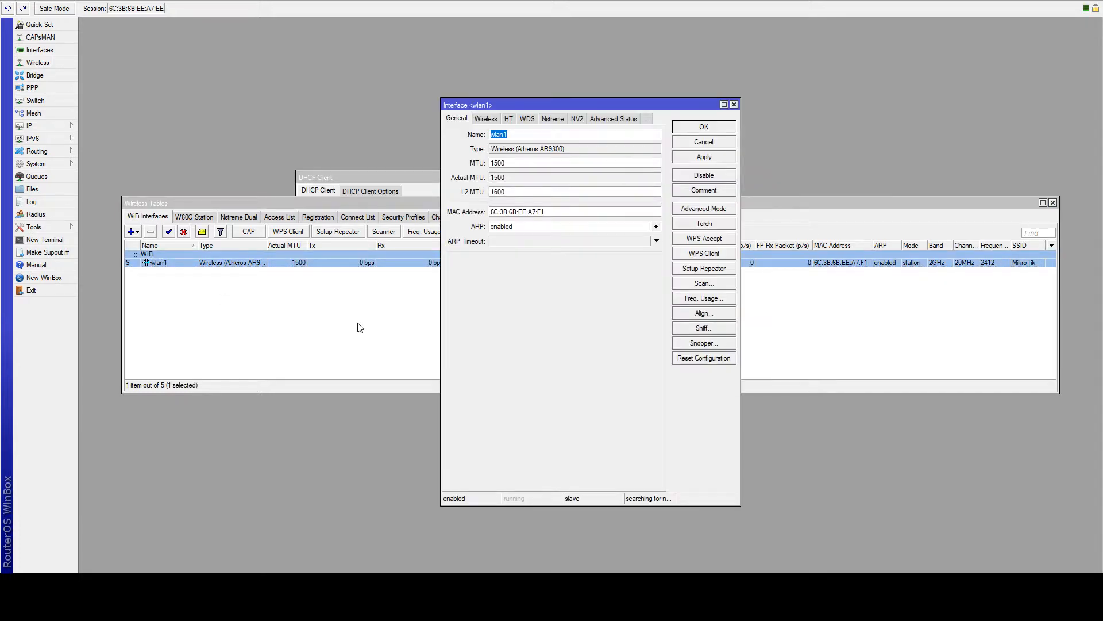
click(484, 119)
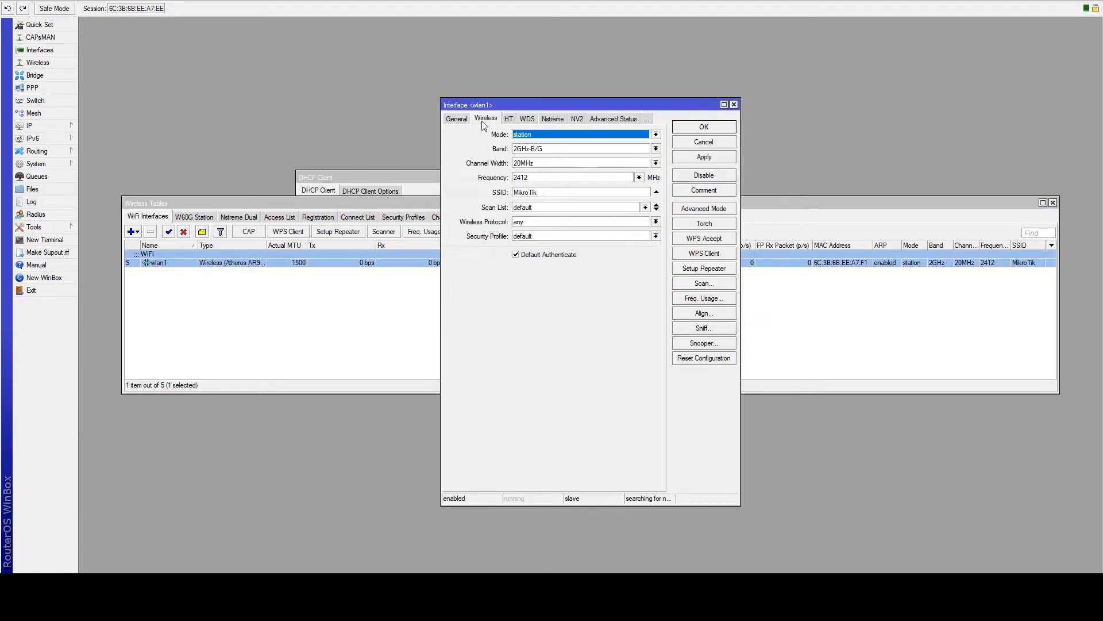
click(563, 141)
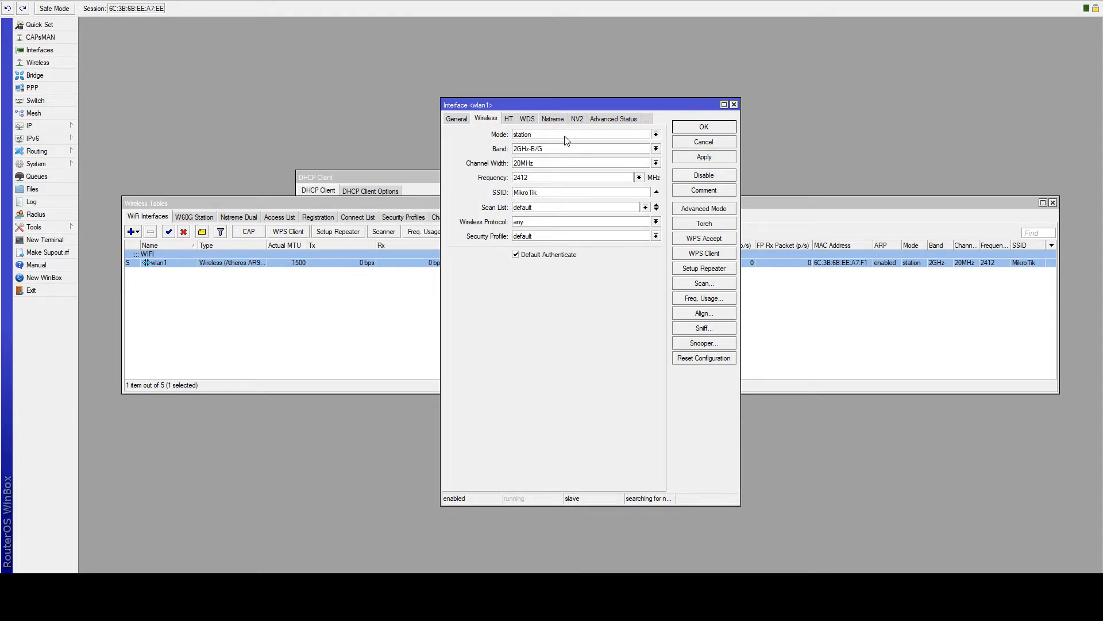
click(563, 151)
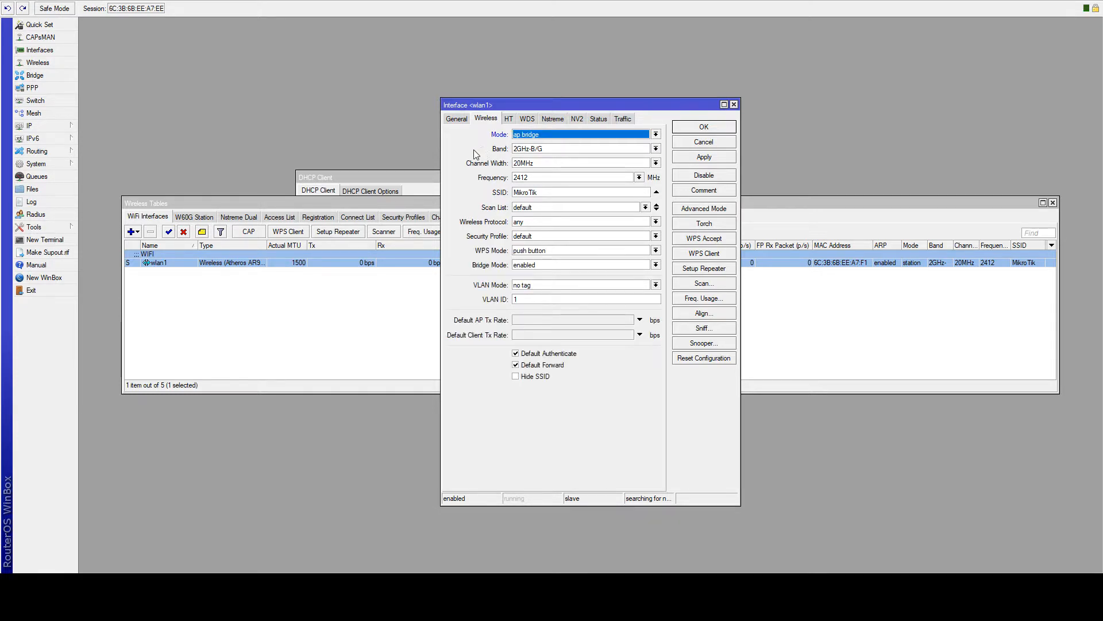
click(561, 153)
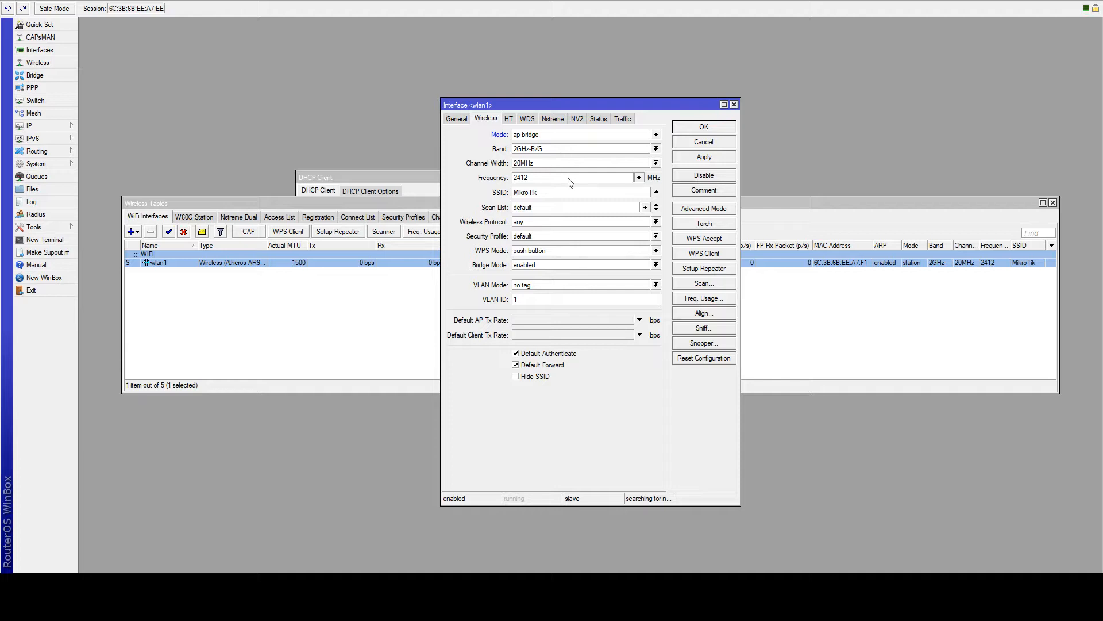
key(Down)
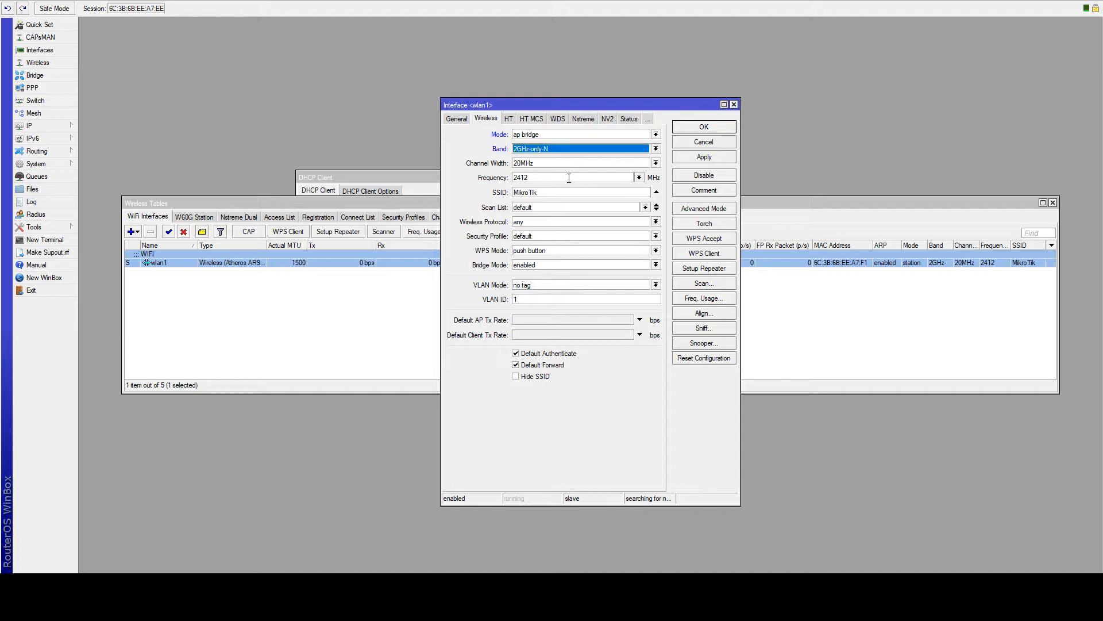
- Keep wlan1's channel width at 20MHz, set its frequency to auto and its SSID to Test2G
click(659, 165)
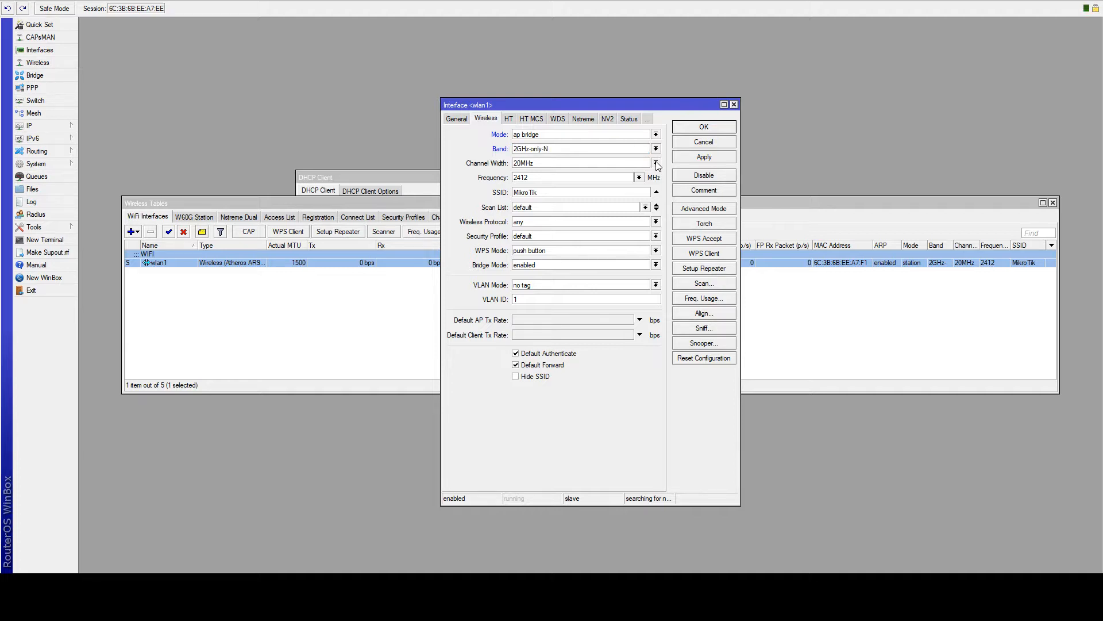
click(657, 164)
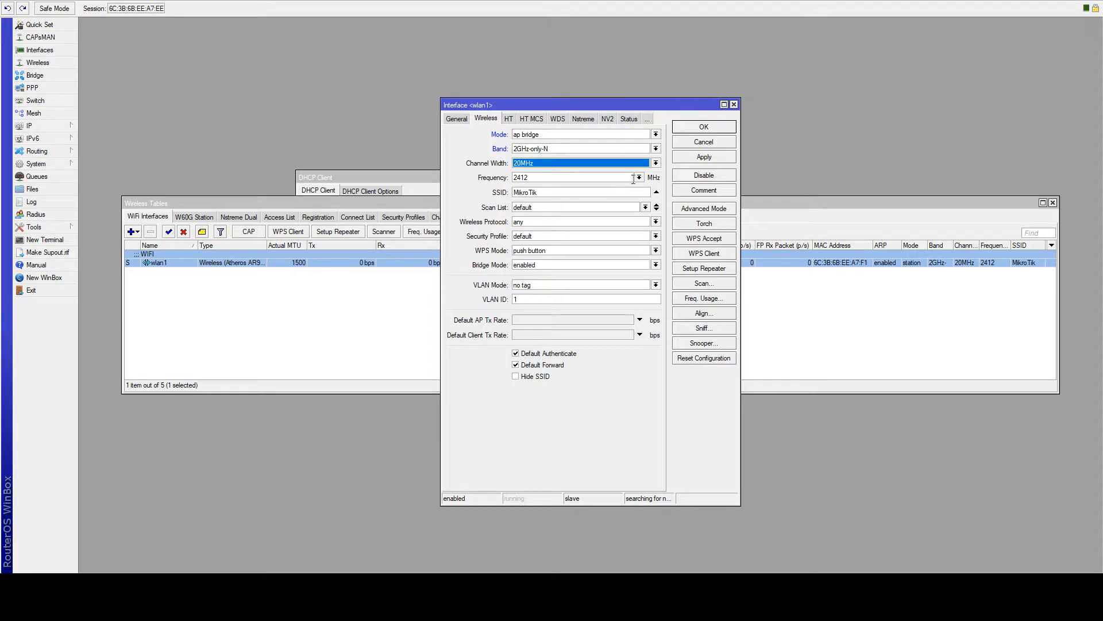
key(Tab)
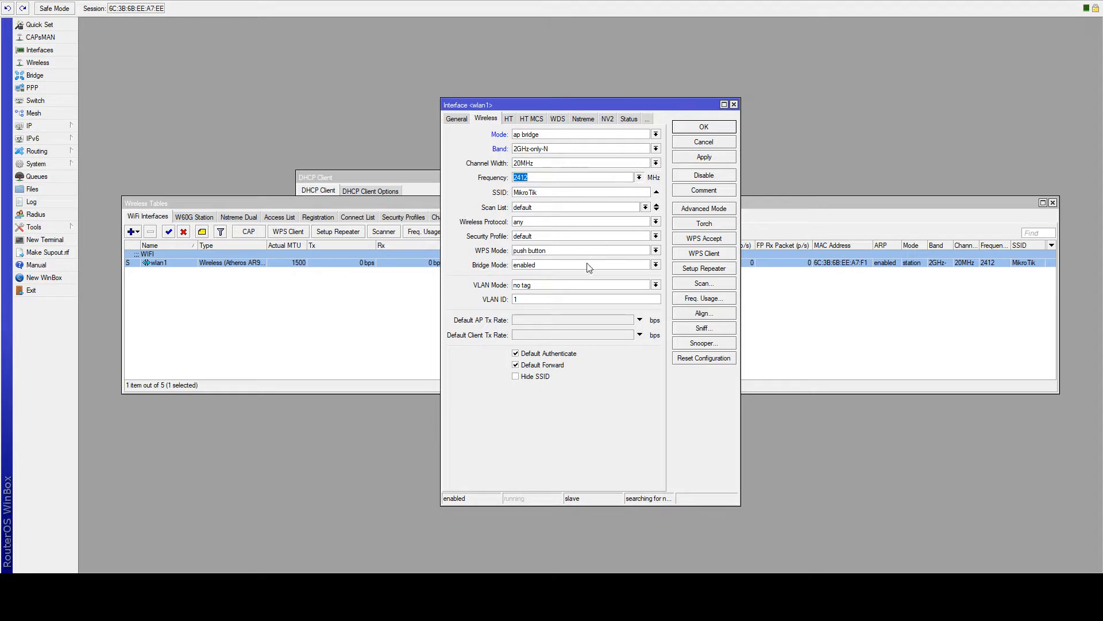
text(auto)
key(Tab)
text(Test2)
key(BackSpace)
key(BackSpace)
- Keep the default security profile and enabled bridge mode on wlan1, disable its WPS mode, and save the interface settings
click(550, 241)
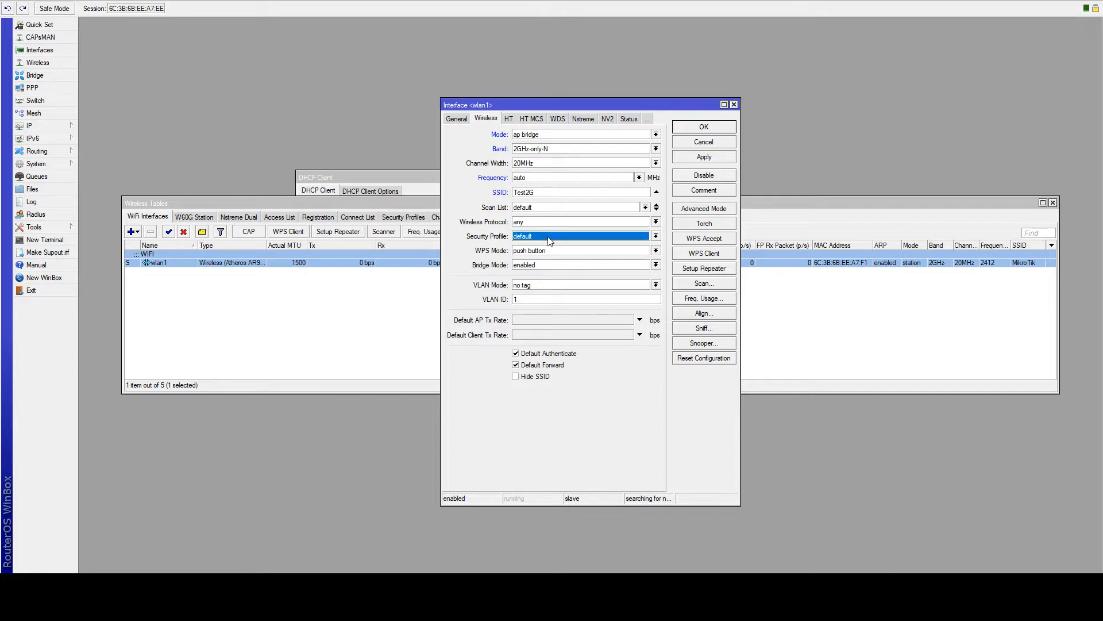
click(564, 249)
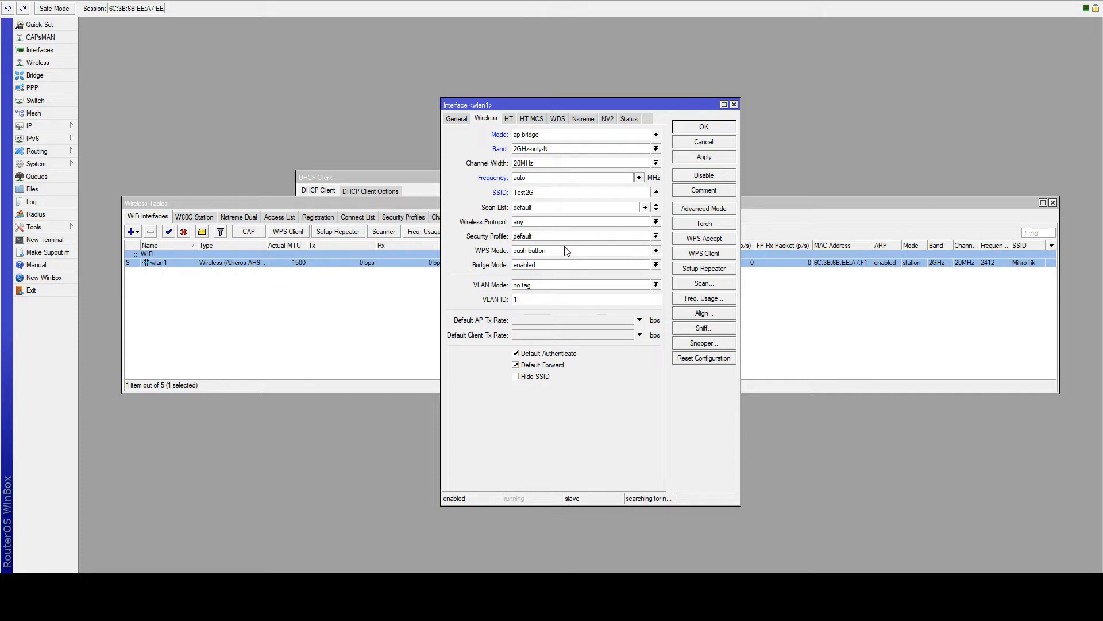
click(562, 258)
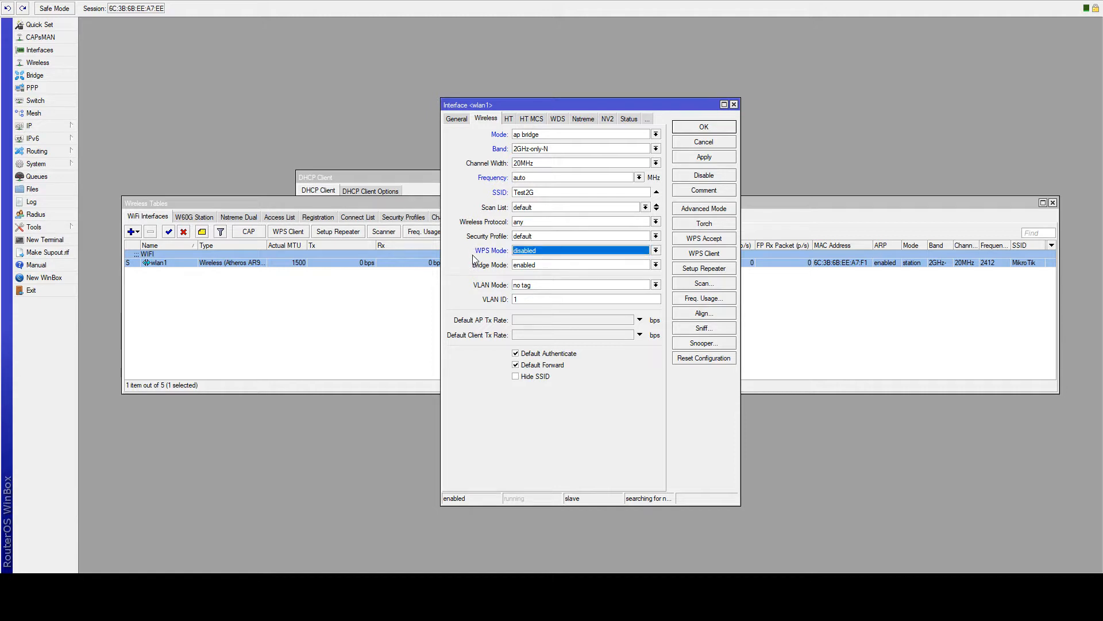
click(543, 269)
click(543, 269)
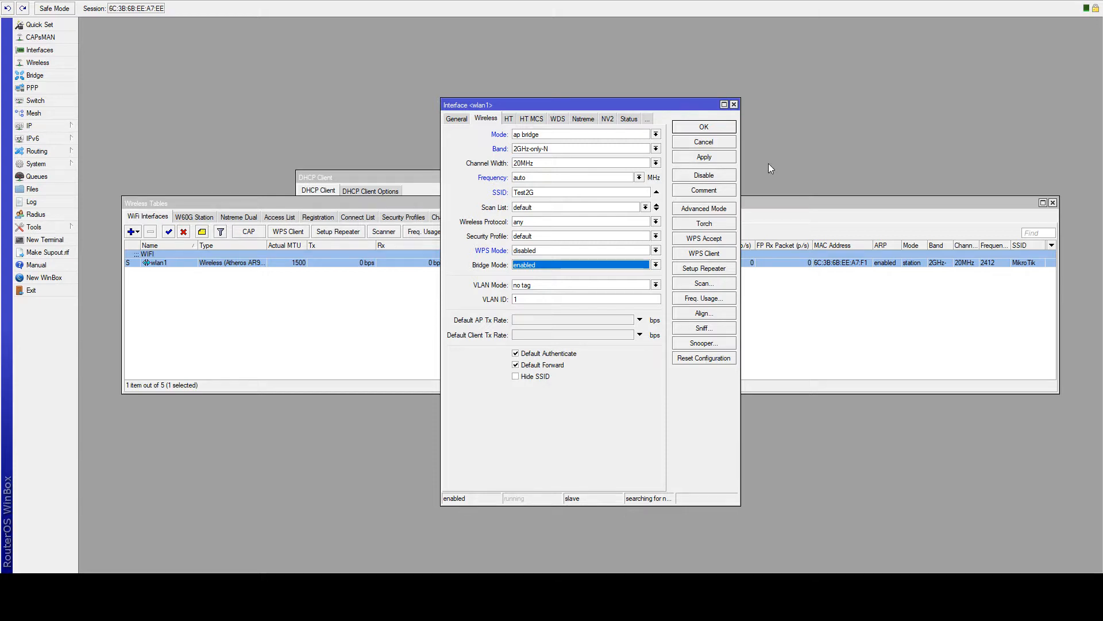
click(725, 159)
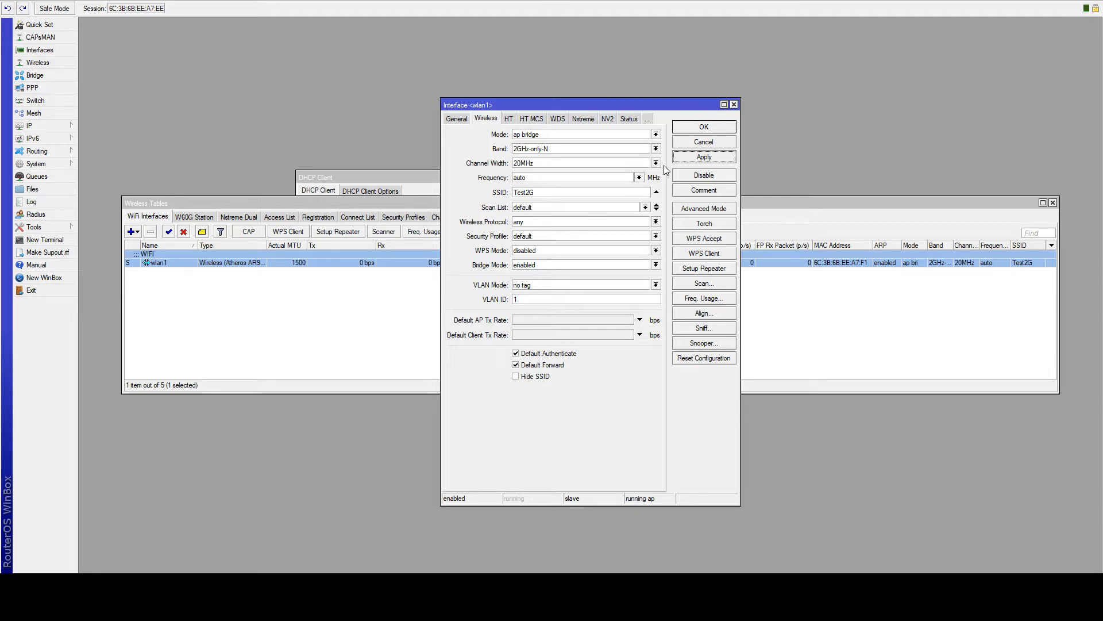
click(692, 130)
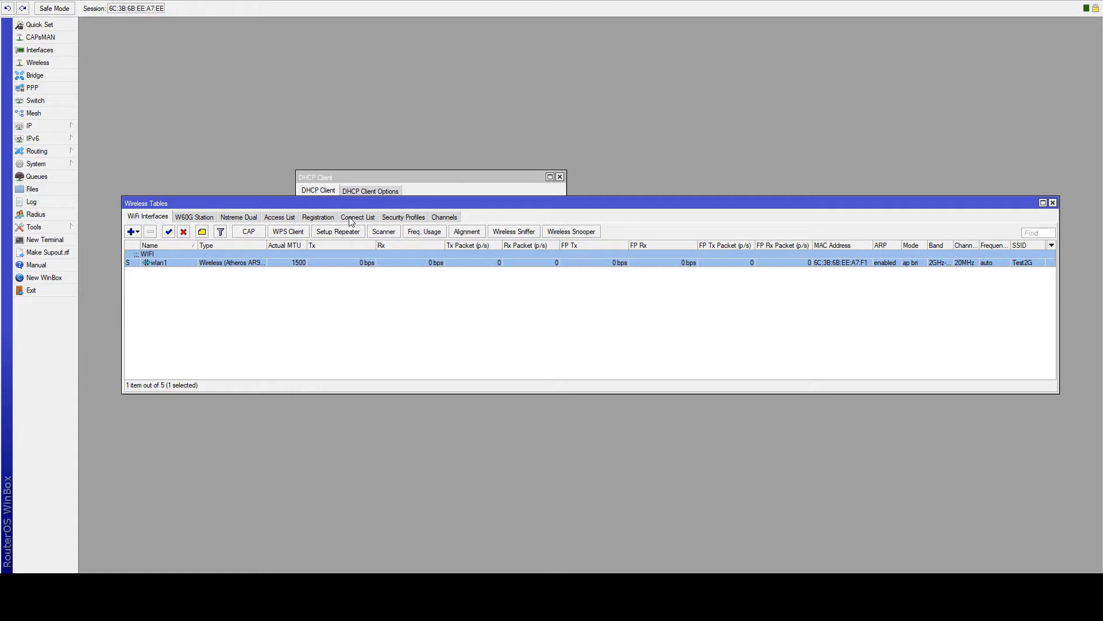
- Restart wlan1 by disabling and re-enabling it, and check the wireless registration table for connected clients
click(324, 221)
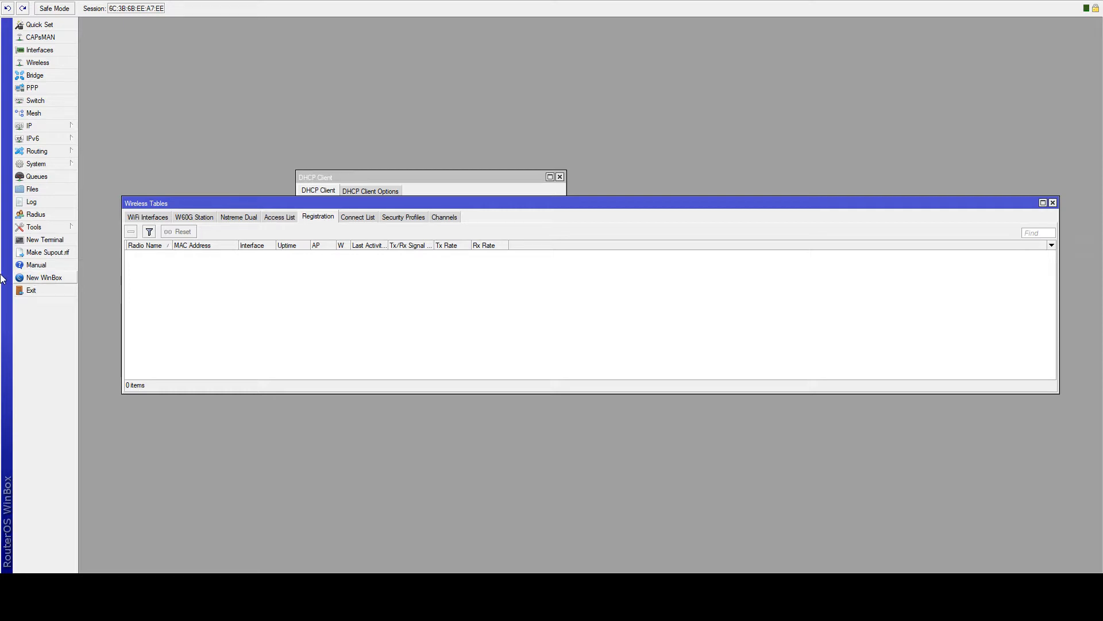
click(129, 220)
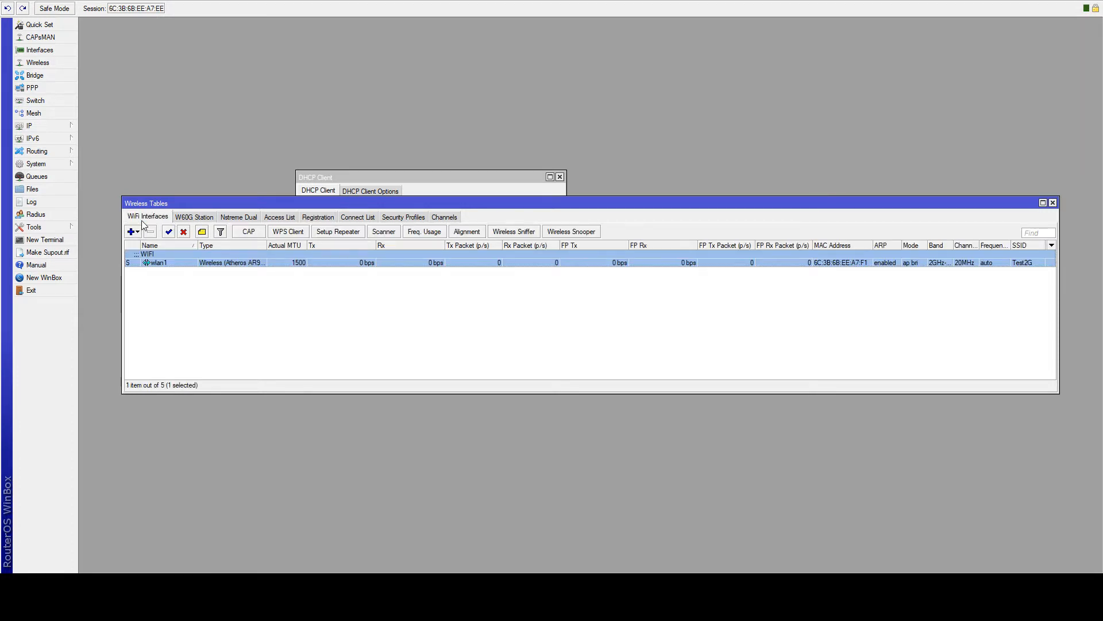
double_click(166, 264)
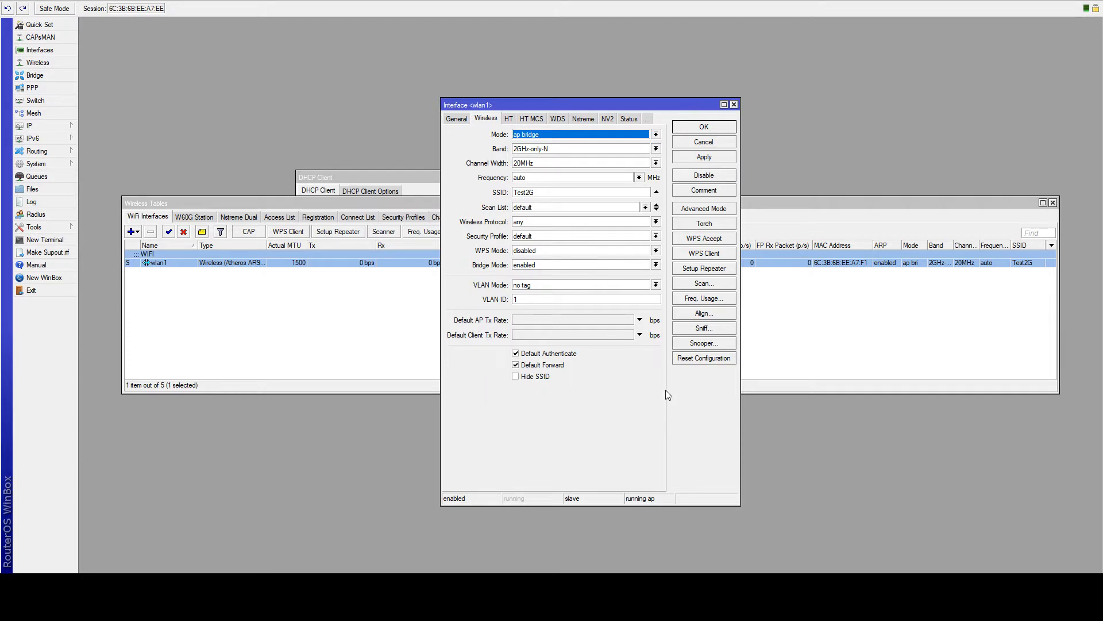
click(700, 159)
click(699, 178)
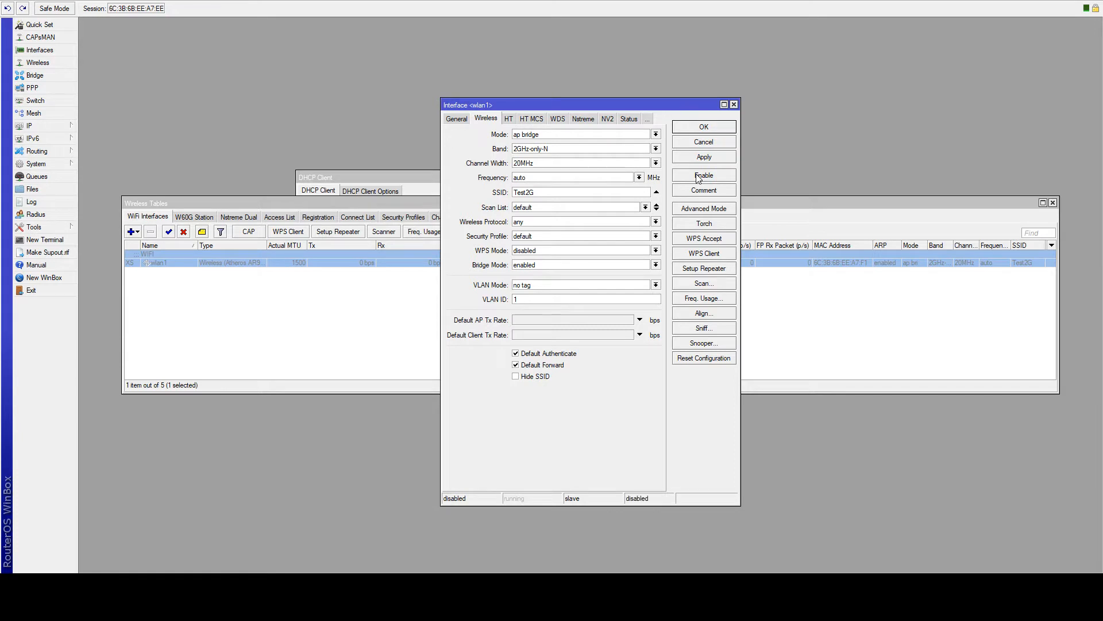
click(699, 178)
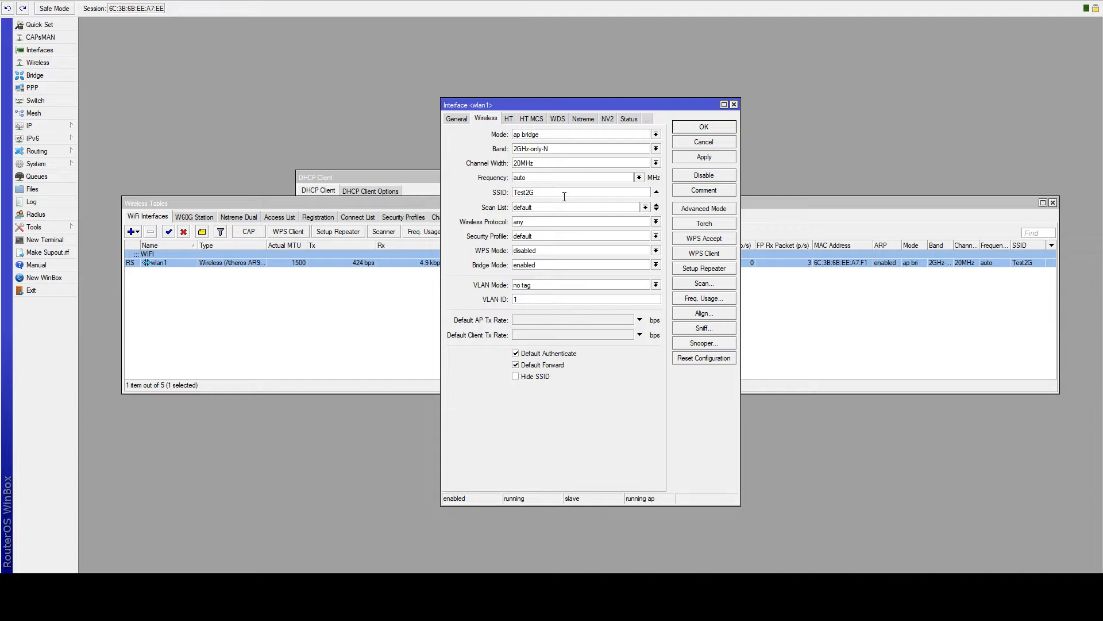
click(703, 142)
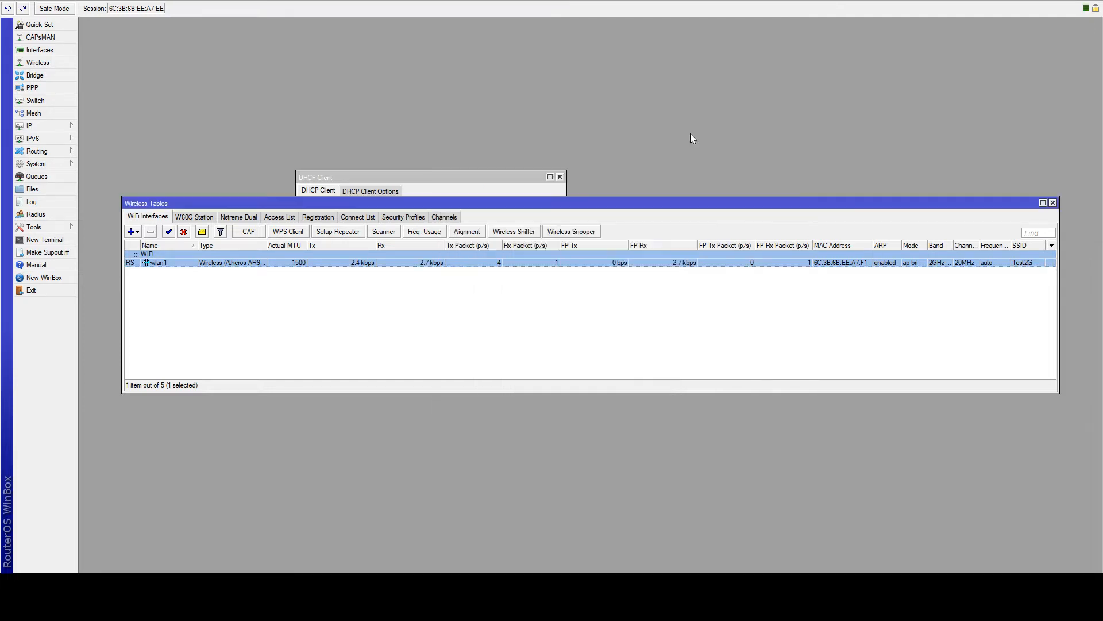
click(318, 218)
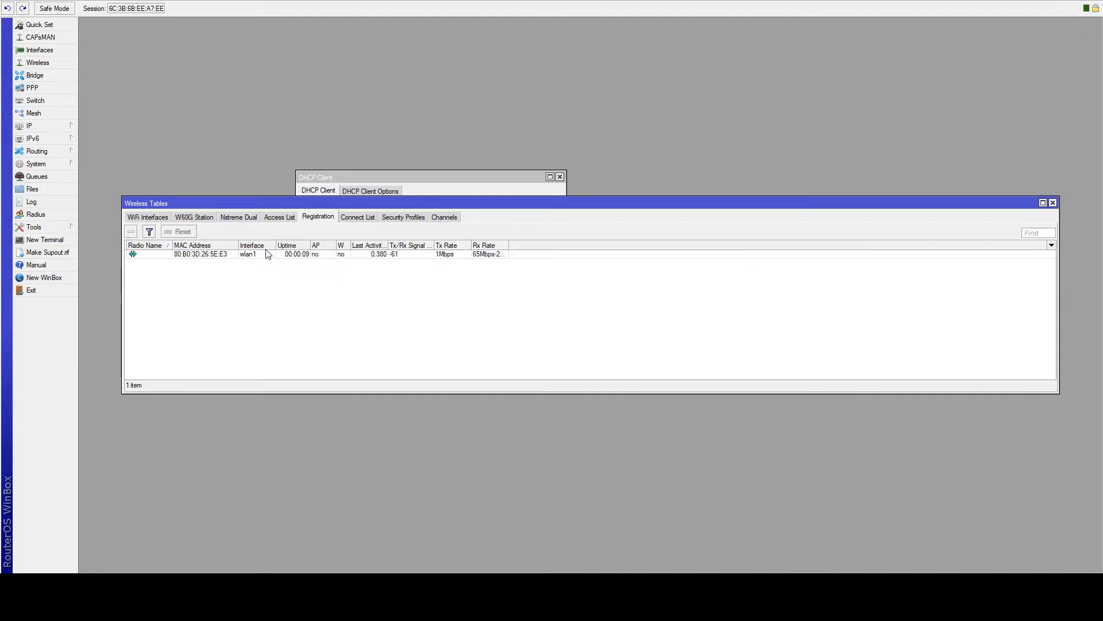
click(209, 257)
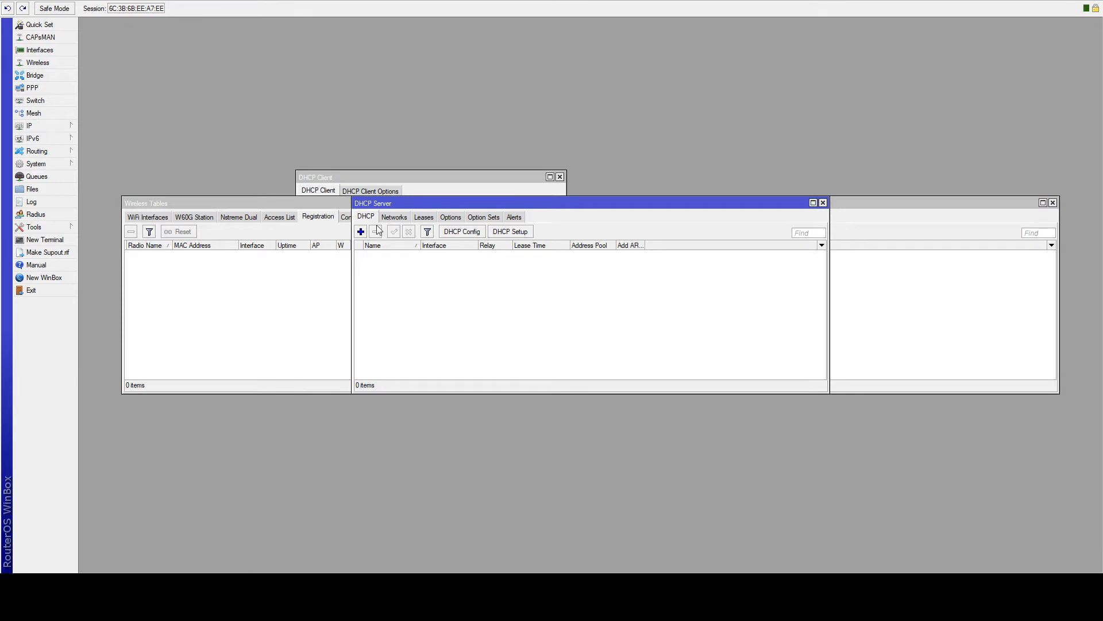
- Start the DHCP server setup on LANbridge with address space 192.168.1.0/24 and gateway 192.168.1.1
drag(417, 205, 308, 246)
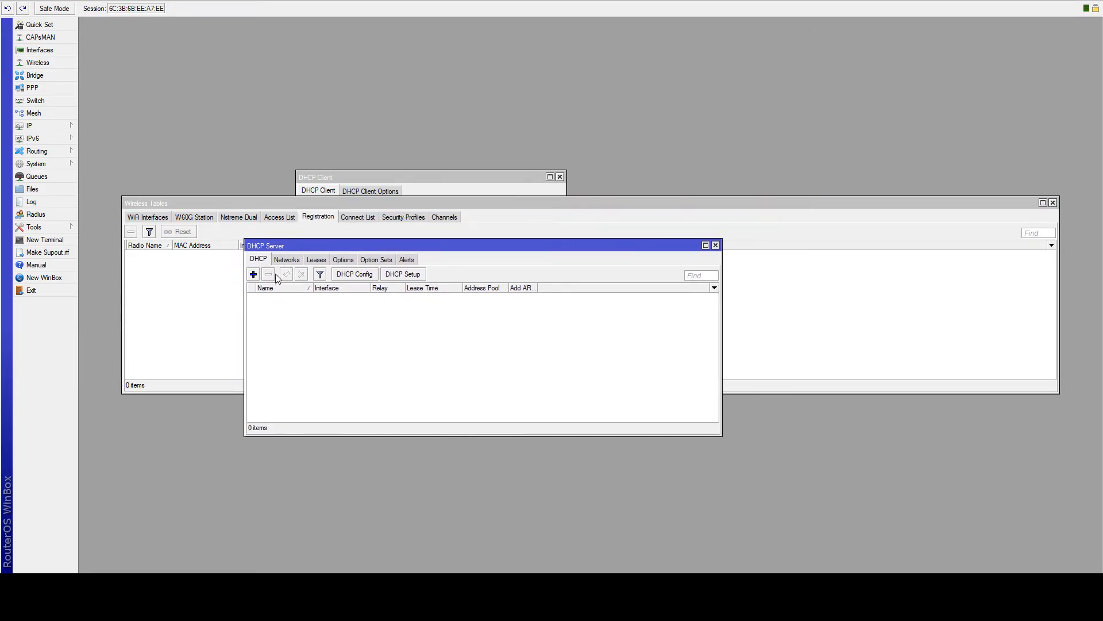
click(402, 279)
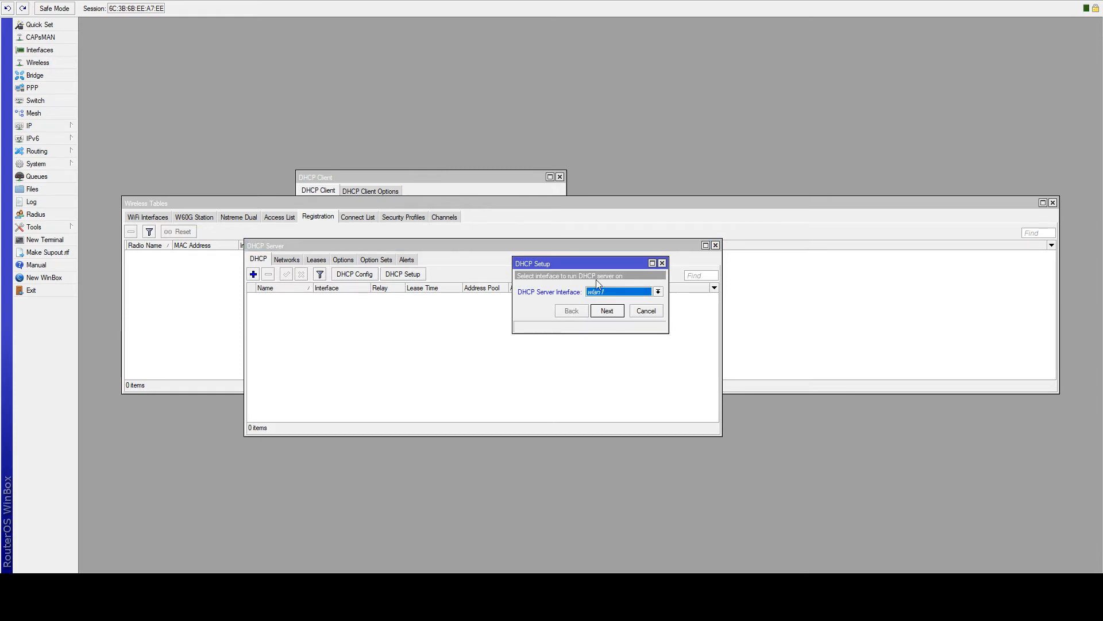
click(609, 295)
key(Down)
click(608, 311)
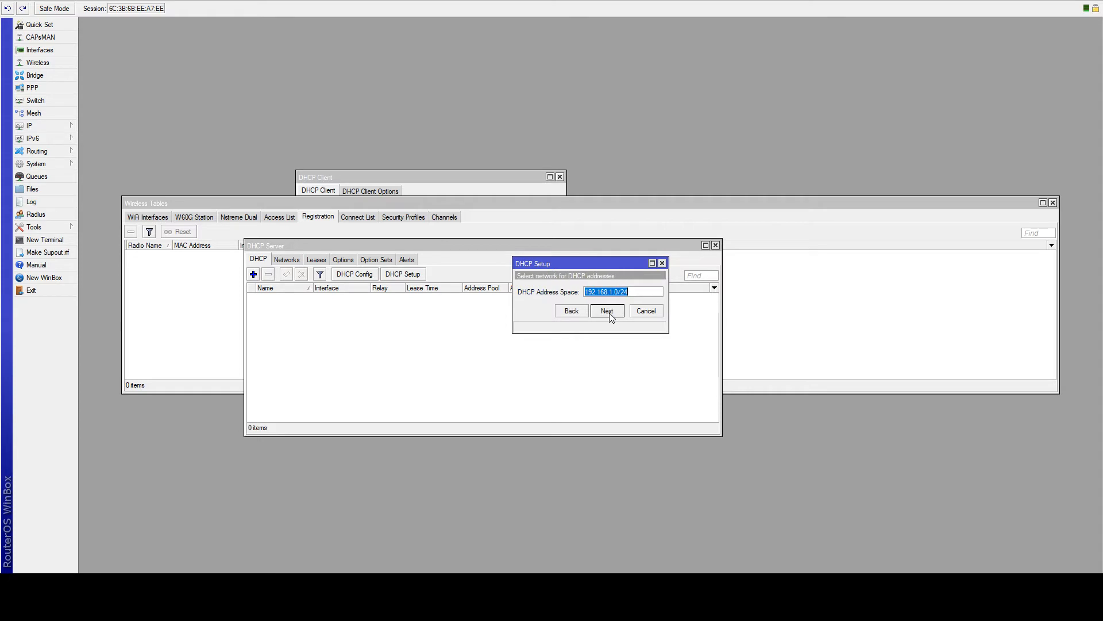
click(608, 311)
click(607, 311)
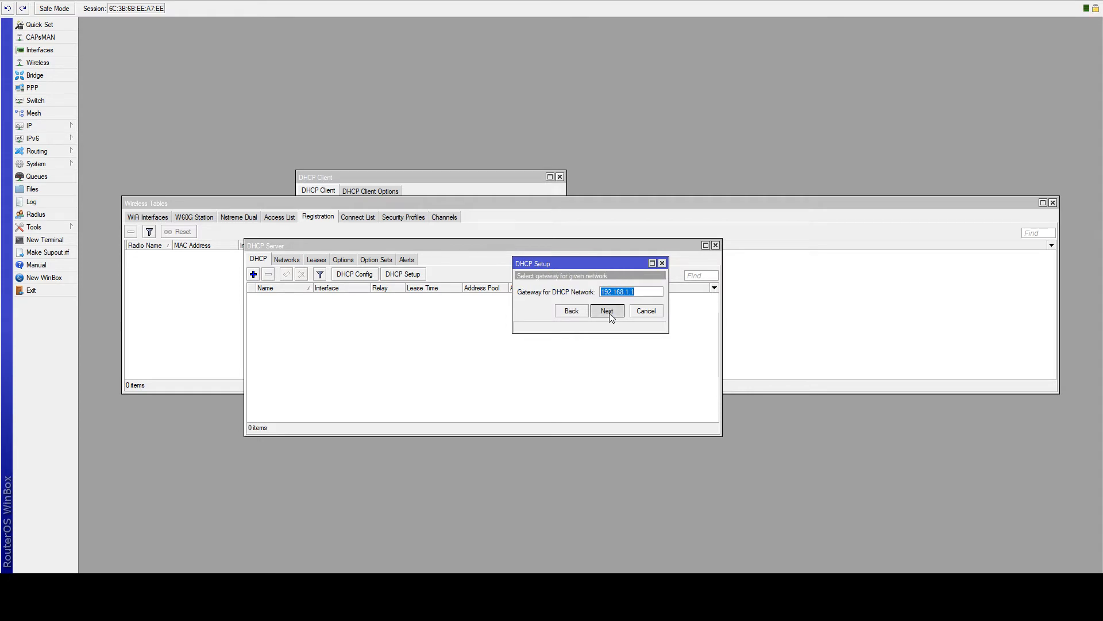
- Set the range of addresses given out by the DHCP server to 192.168.1.51-192.168.1.100
click(613, 293)
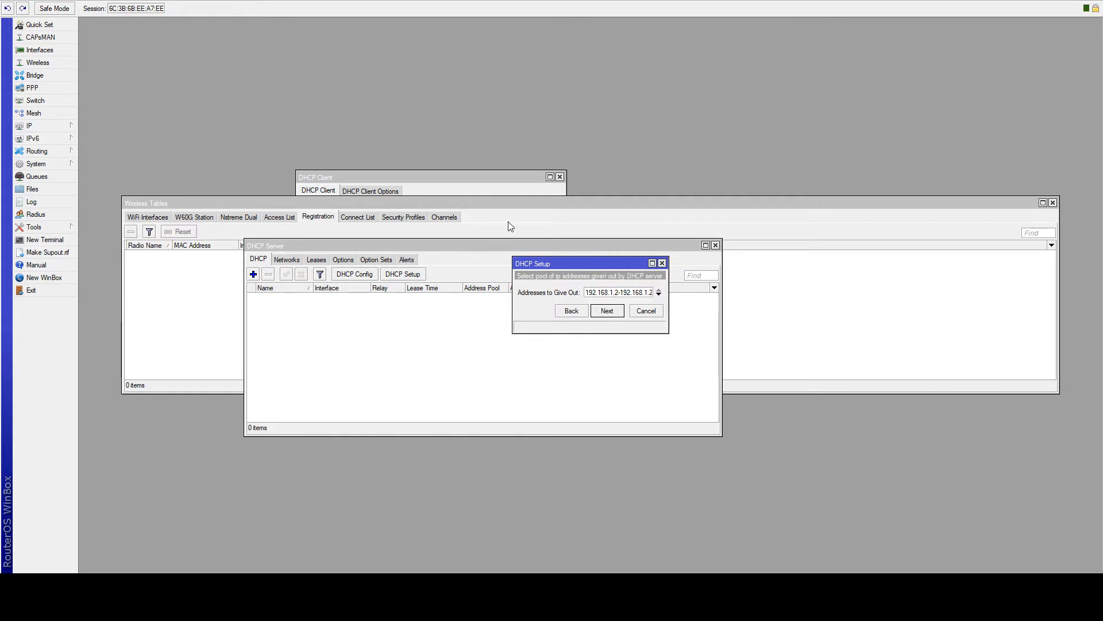
key(Delete)
key(Delete)
text(51)
key(End)
key(BackSpace)
key(BackSpace)
key(BackSpace)
text(100)
click(608, 312)
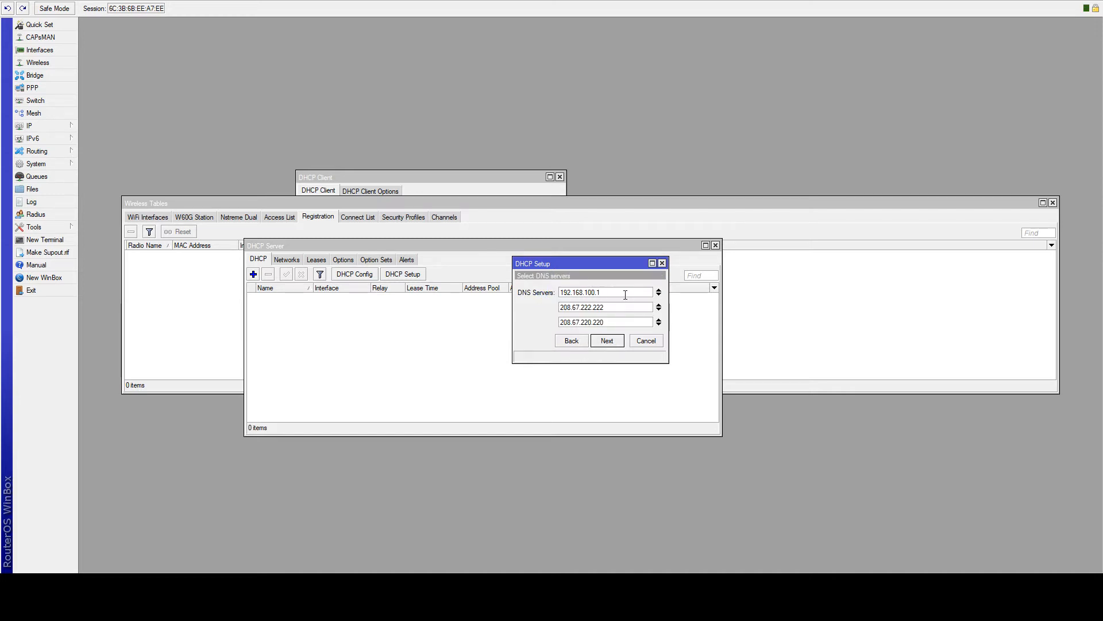
- Accept the DNS servers, set the lease time to 00:55:00, and finish the DHCP server setup
drag(601, 292, 560, 293)
click(606, 341)
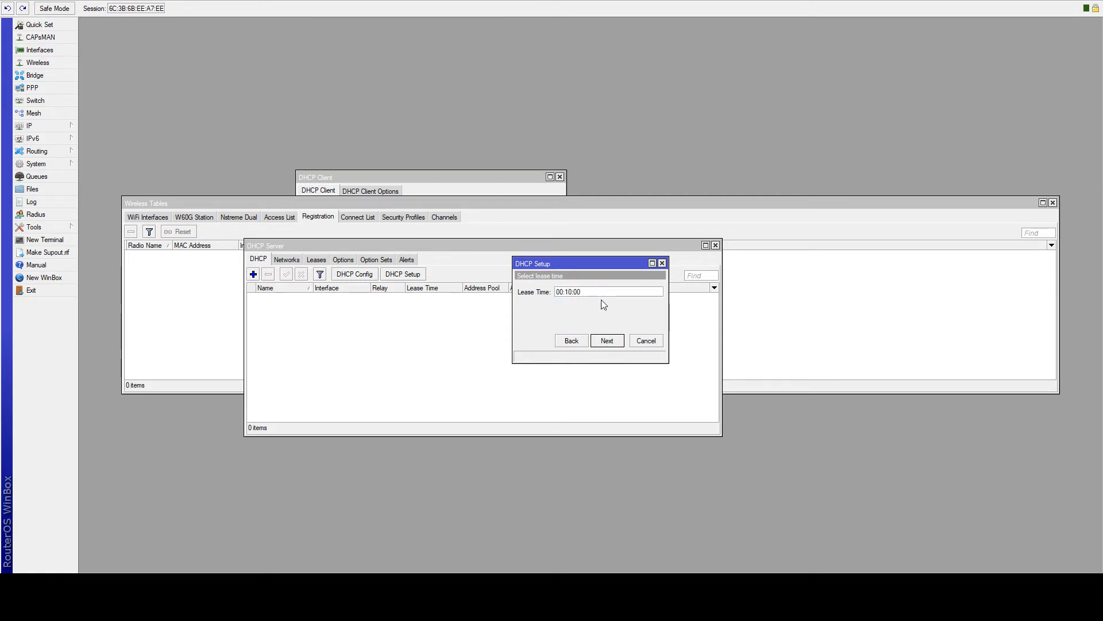
key(BackSpace)
key(BackSpace)
text(55)
click(605, 342)
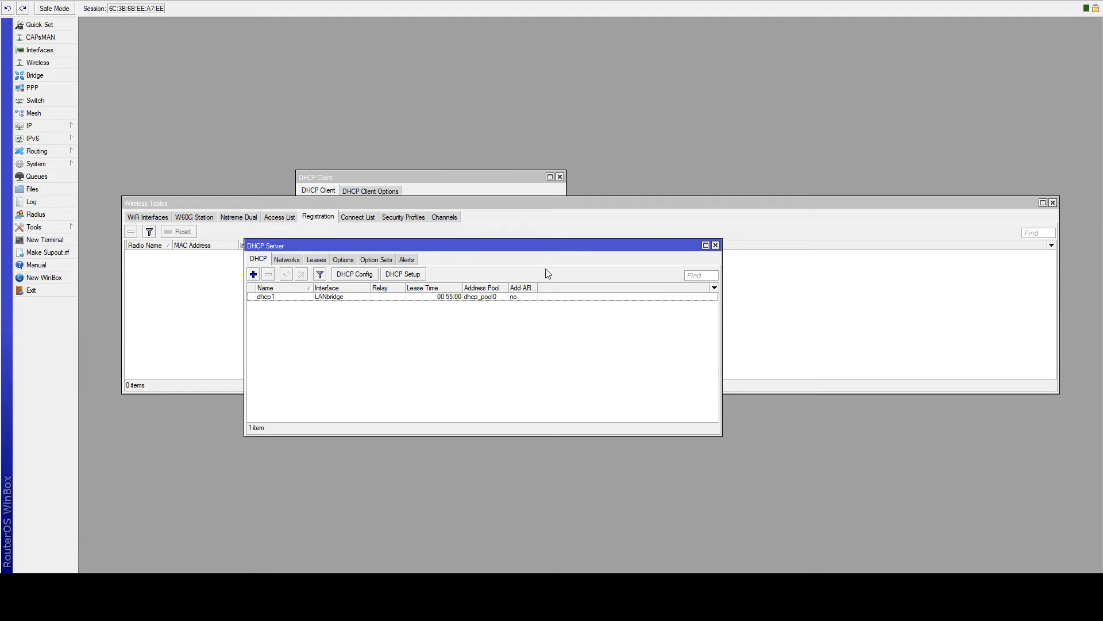
- Check the leases handed out by the new DHCP server on LANbridge
click(282, 298)
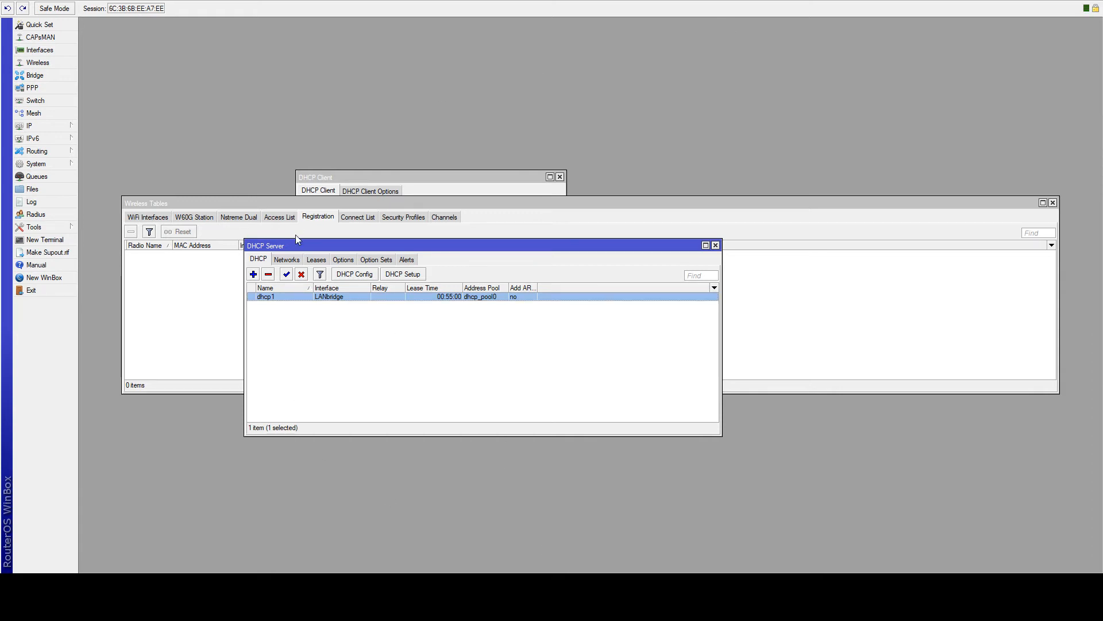
click(311, 326)
click(317, 260)
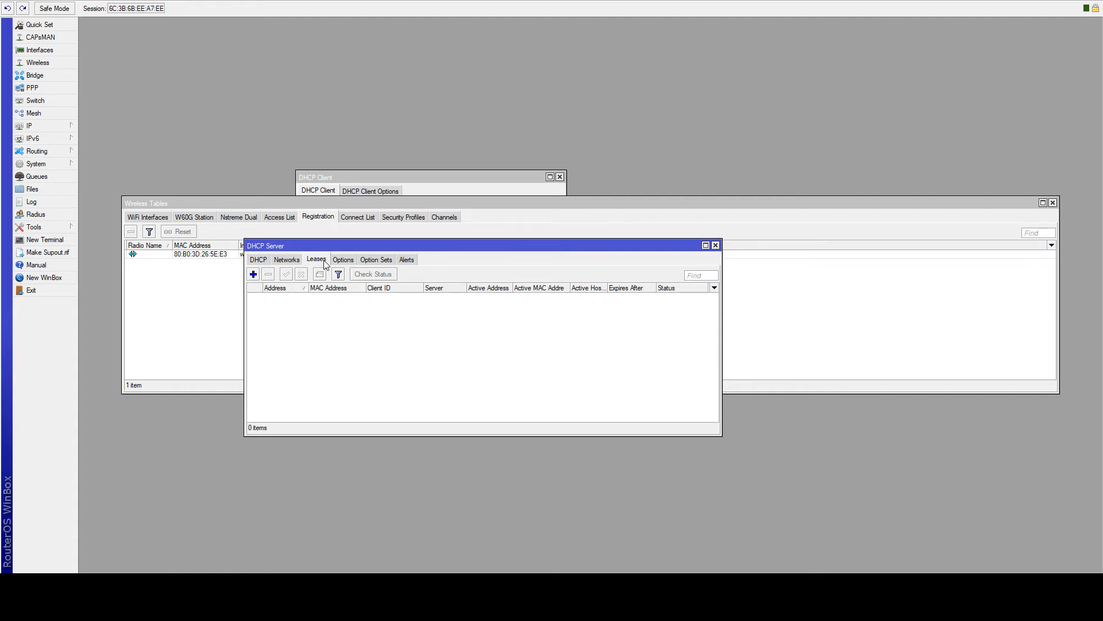
- Review the DHCP server entry for LANbridge and check the connected client on wlan1 in the wireless registration table
click(264, 260)
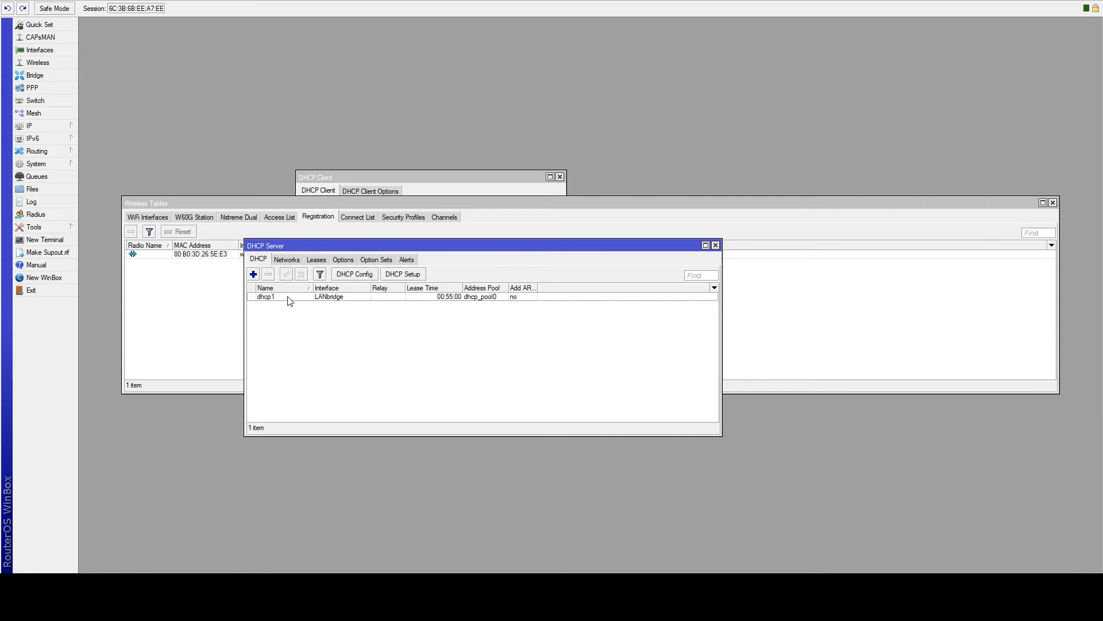
click(192, 284)
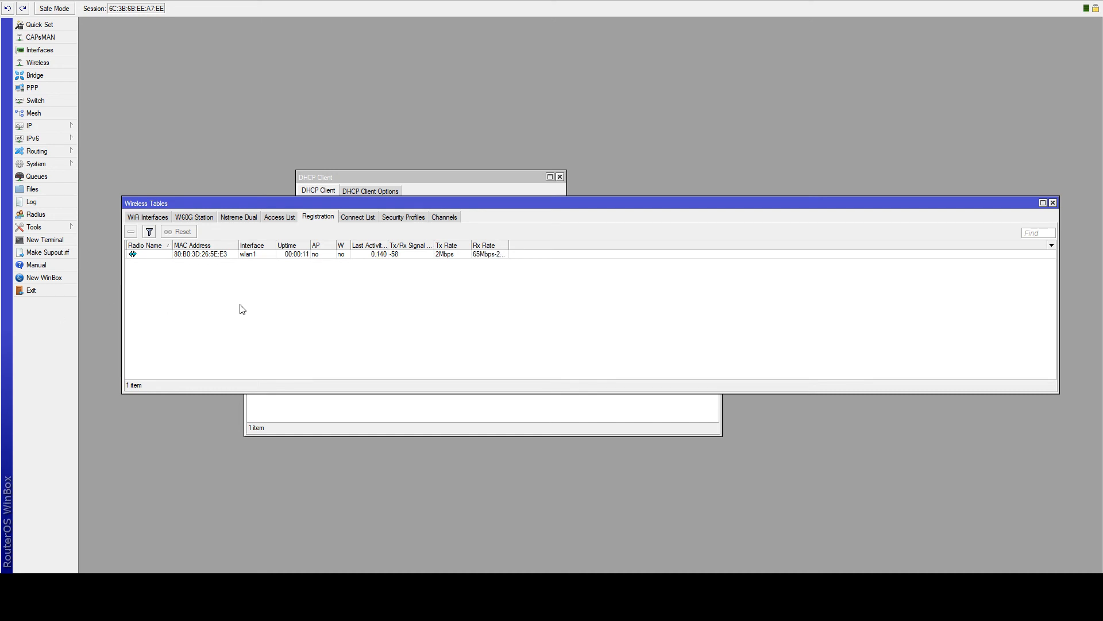
click(229, 257)
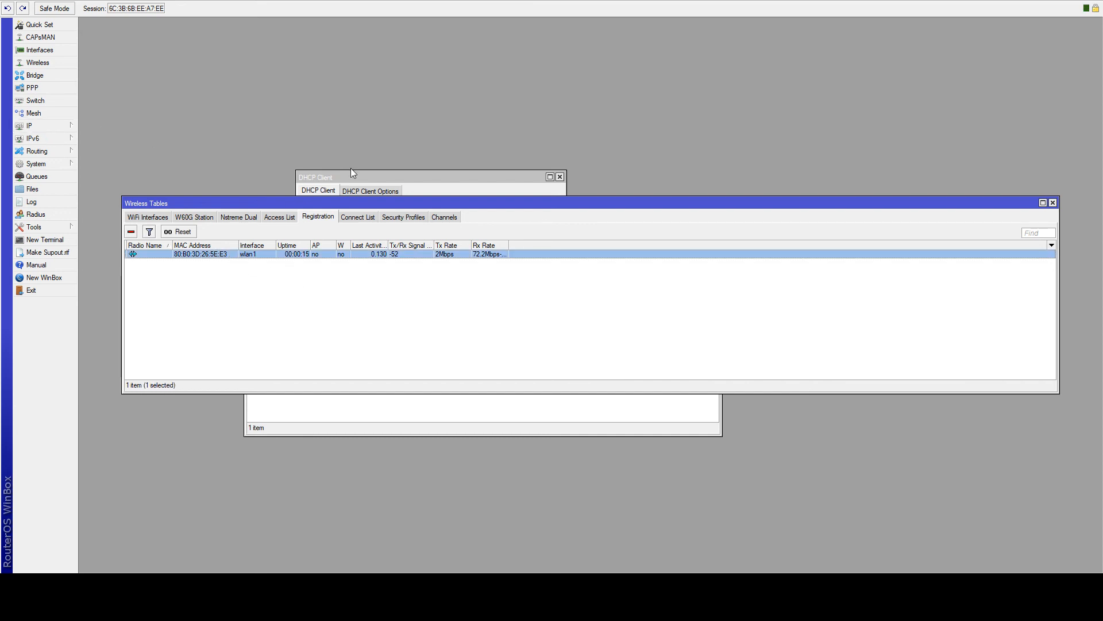
- Inspect the wireless client's DHCP lease, including its active host and expiry details, and close the DHCP Server and Wireless Tables windows
click(127, 207)
drag(311, 247, 272, 297)
click(276, 311)
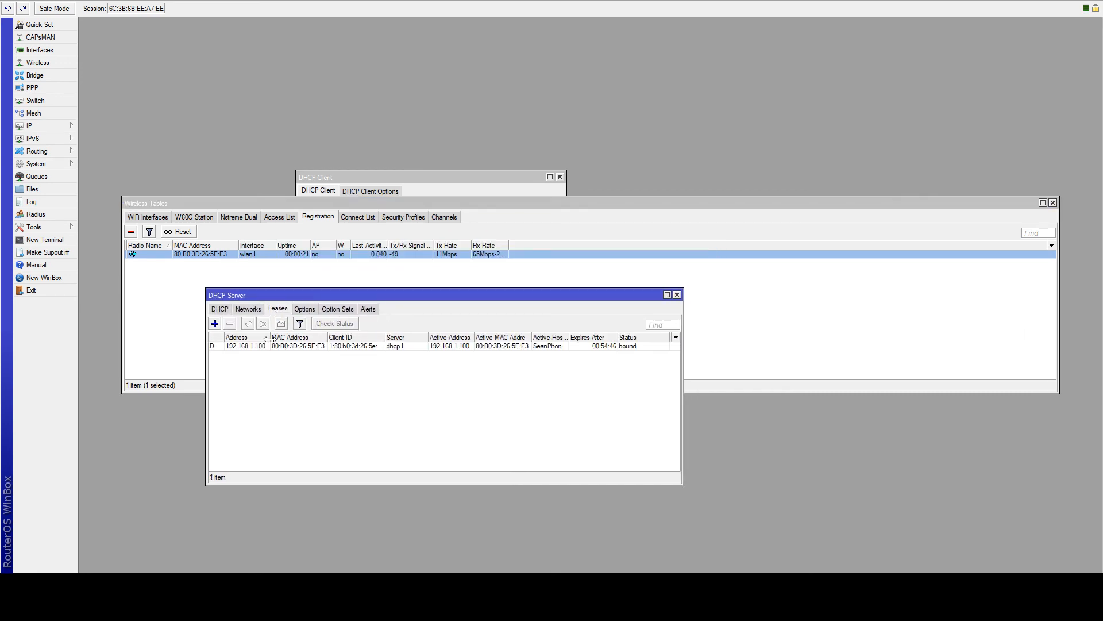
click(259, 346)
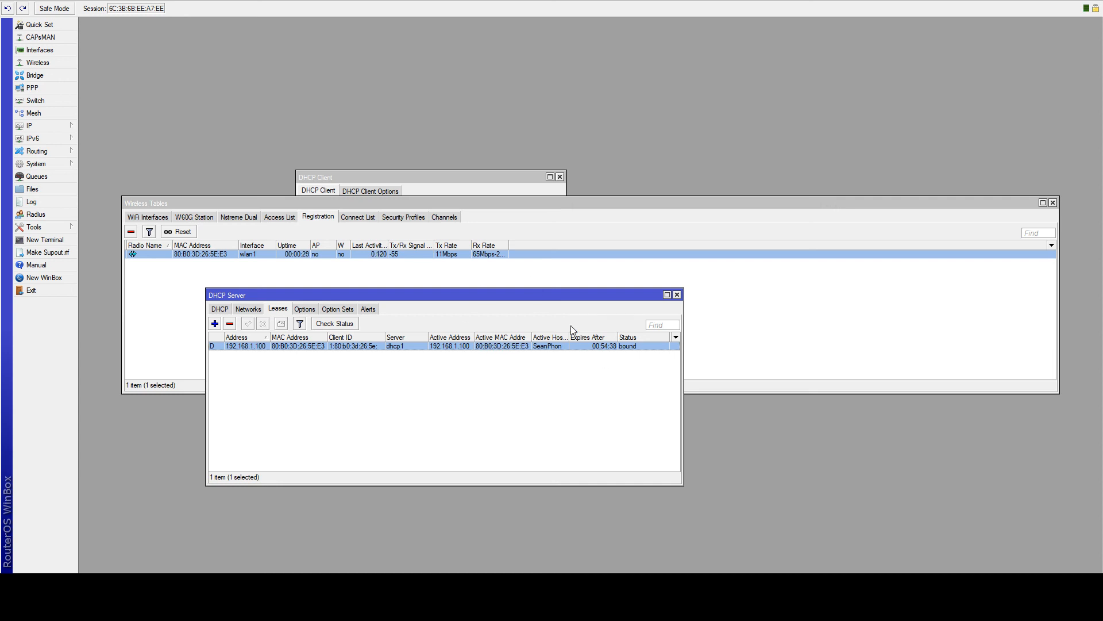
mouse_move(569, 337)
mouse_down()
mouse_move(657, 337)
mouse_move(556, 338)
mouse_up()
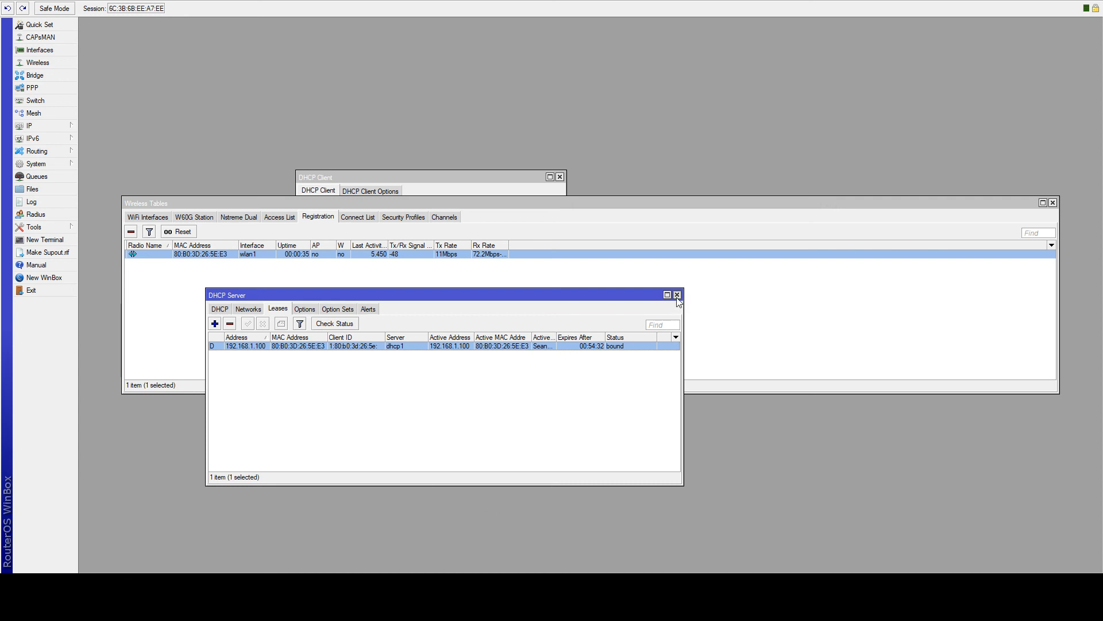
click(677, 294)
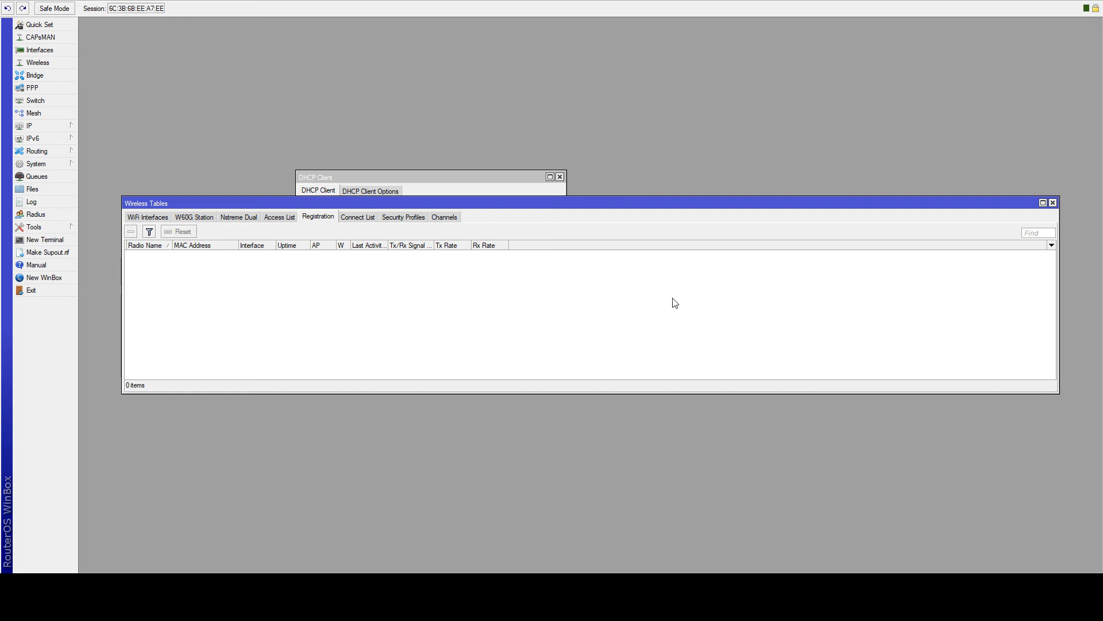
key(Escape)
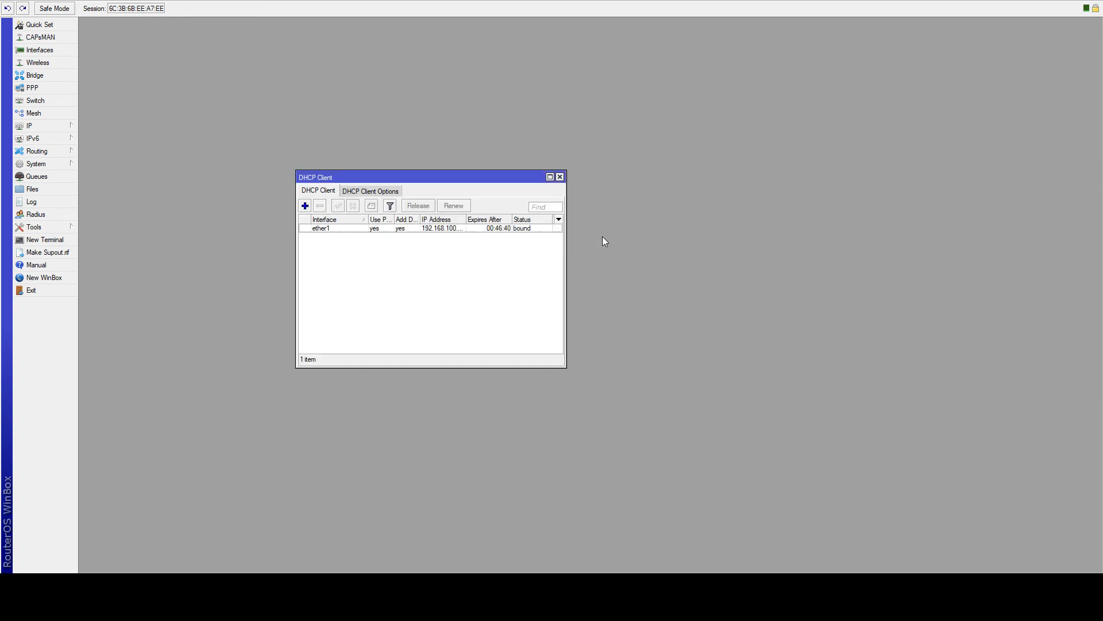